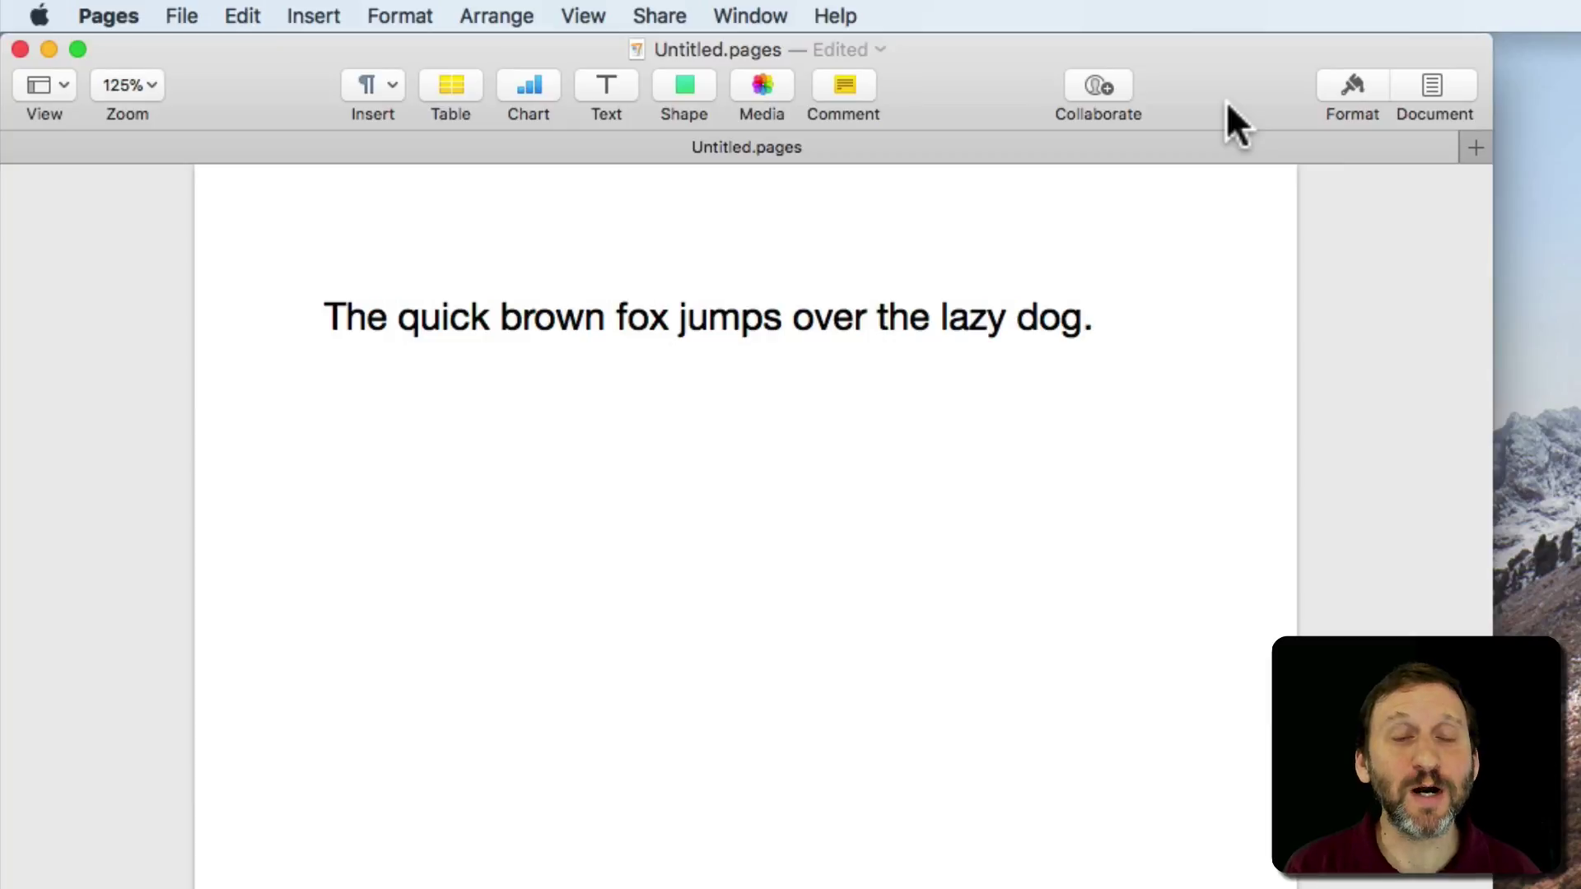
{"action": "left_click", "coordinate": [251, 16]}
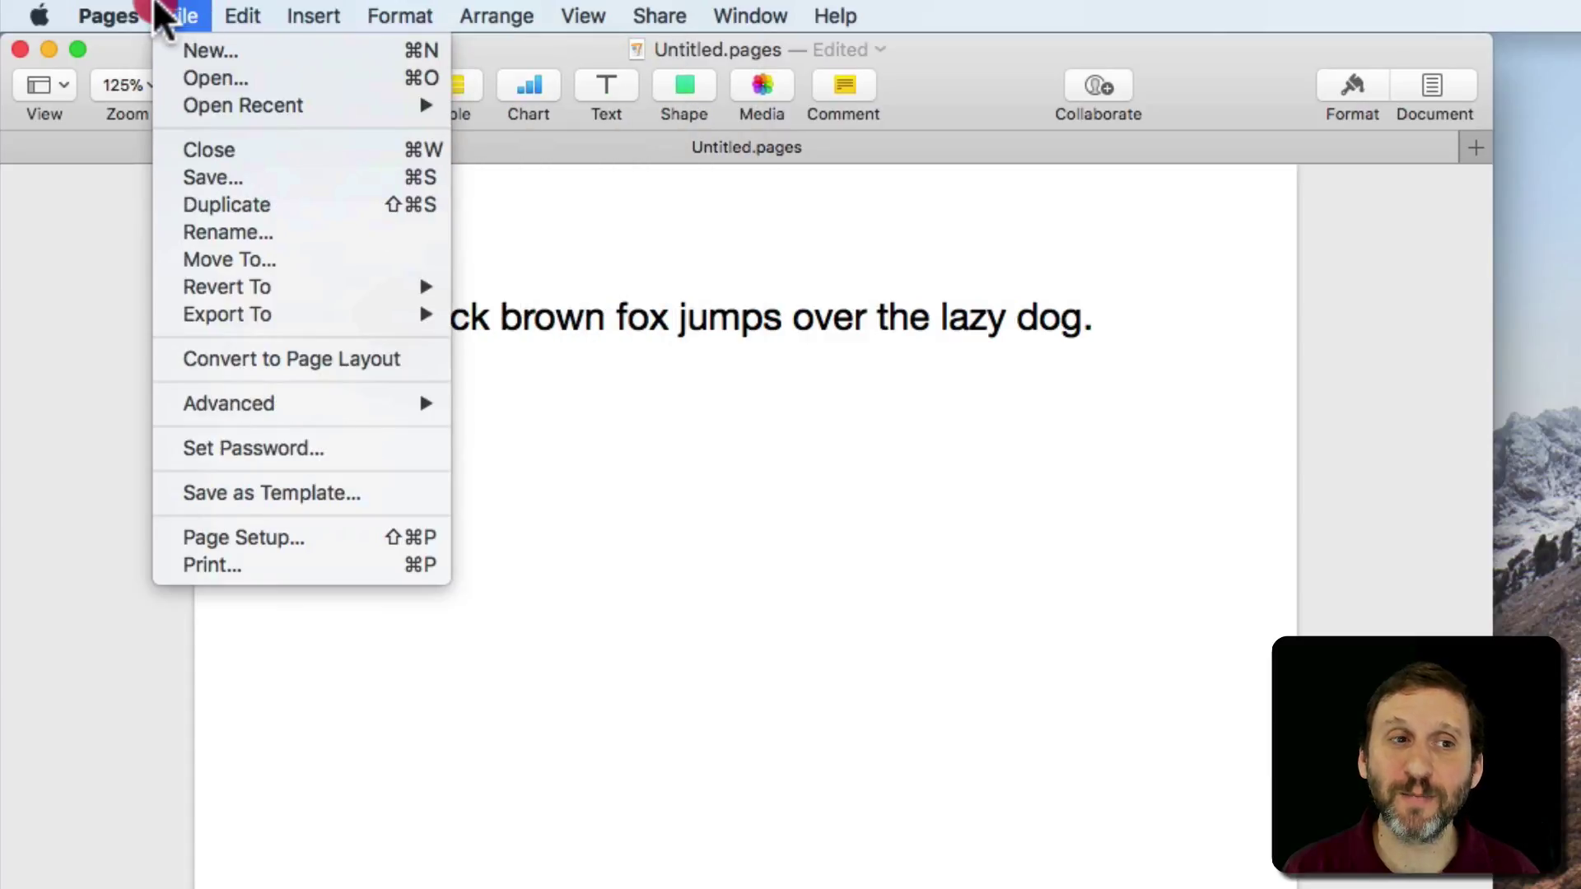
{"action": "left_click", "coordinate": [165, 14]}
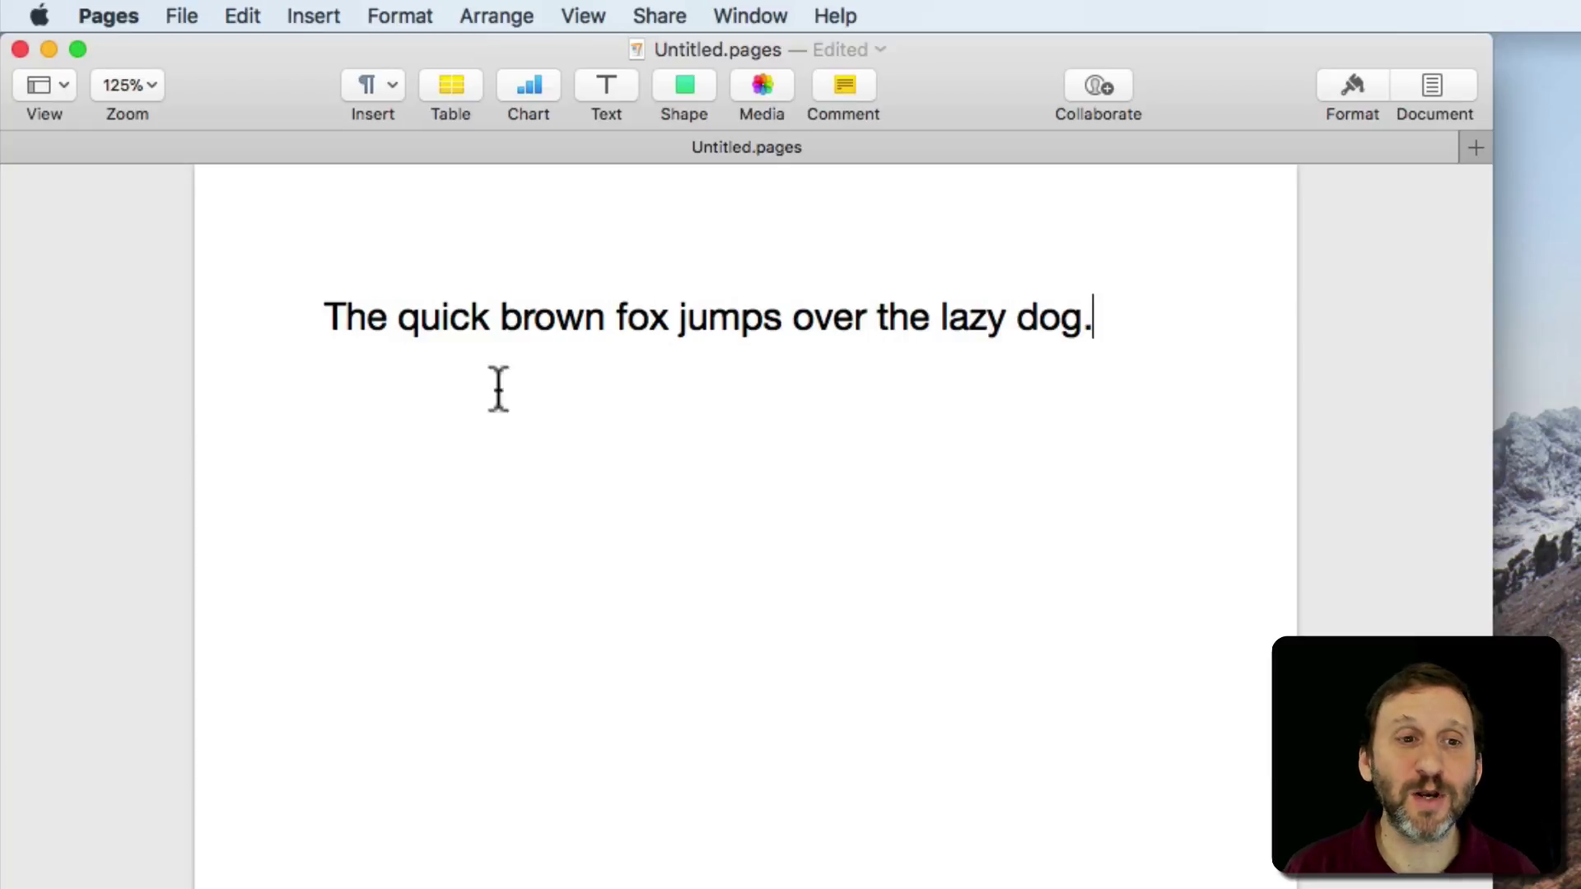
Step: Copy the word "fox", paste it over "dog" at the end of the sentence, and undo the paste
{"action": "left_click", "coordinate": [645, 313]}
{"action": "double_click", "coordinate": [645, 313]}
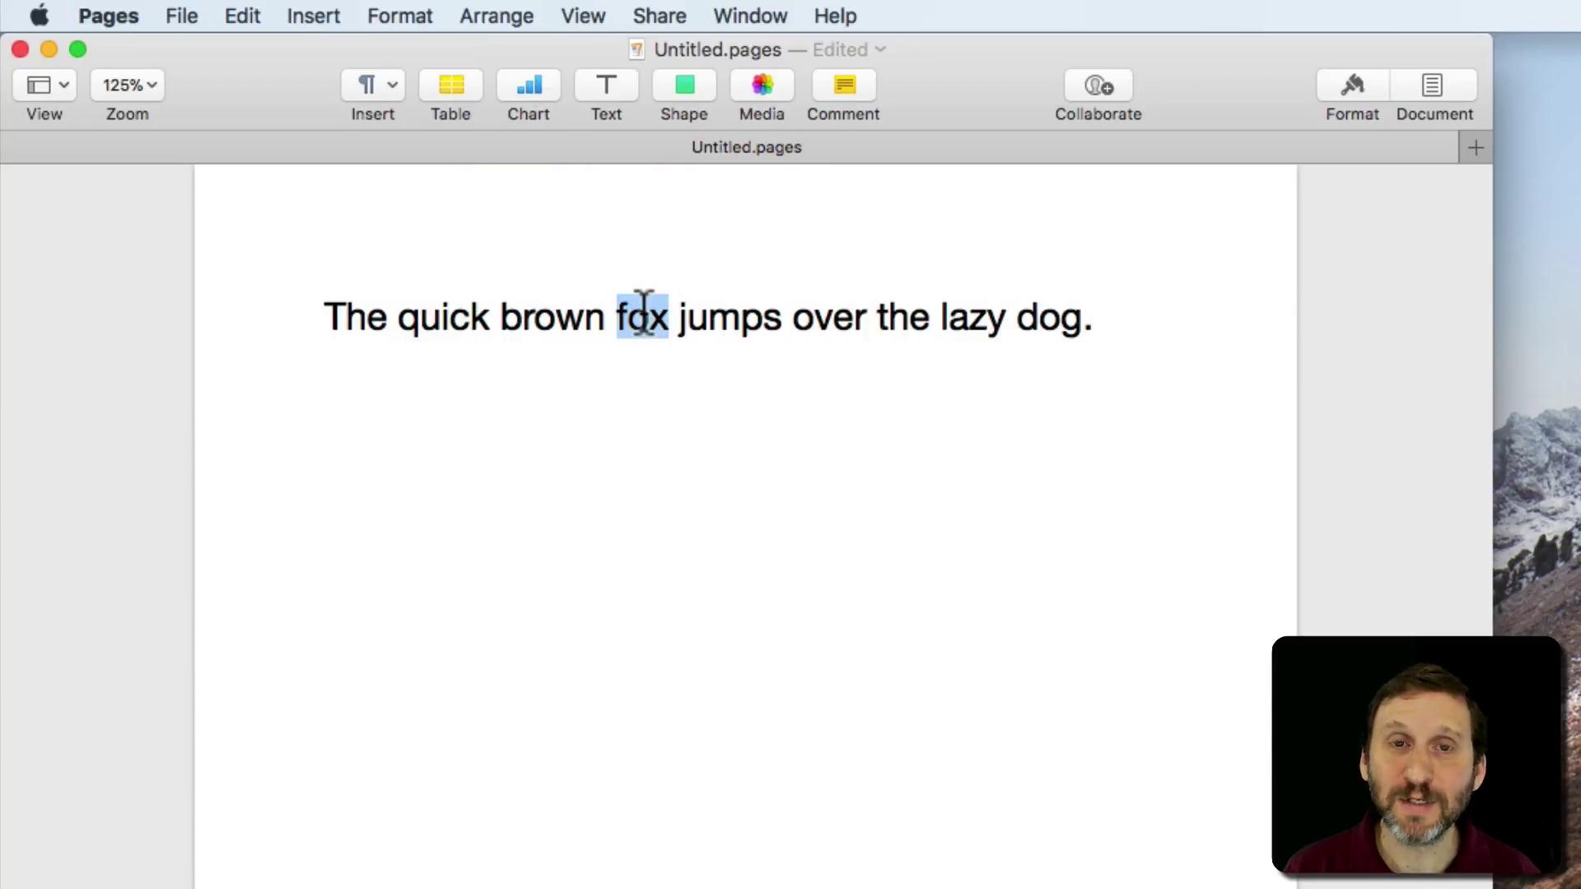
{"action": "left_click", "coordinate": [239, 18]}
{"action": "left_click", "coordinate": [286, 144]}
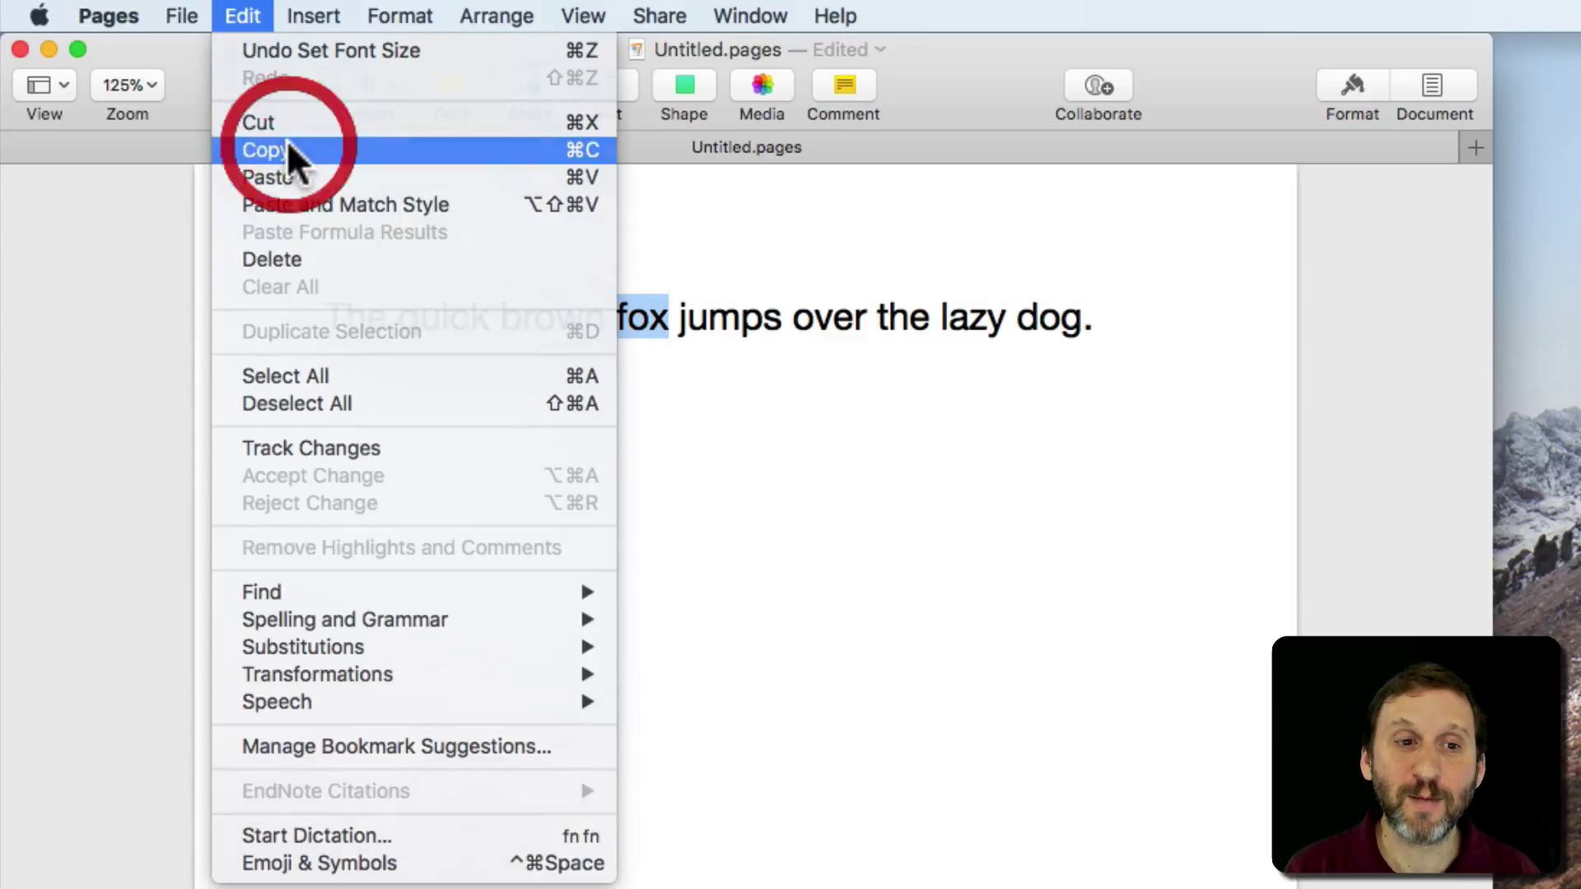
{"action": "double_click", "coordinate": [1046, 321]}
{"action": "left_click", "coordinate": [242, 17]}
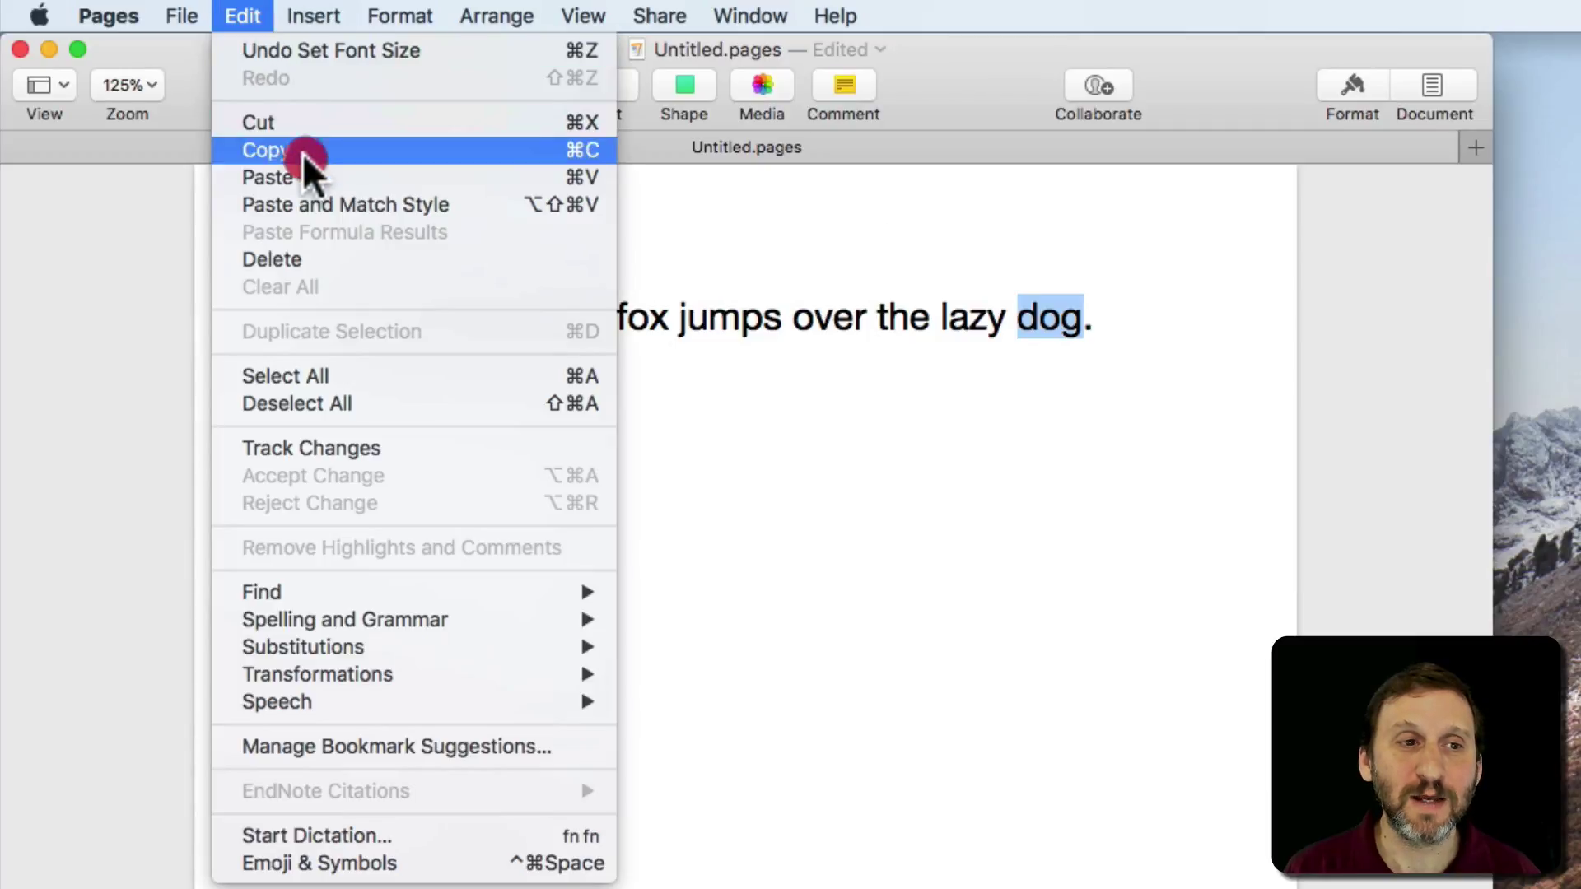
{"action": "left_click", "coordinate": [307, 176]}
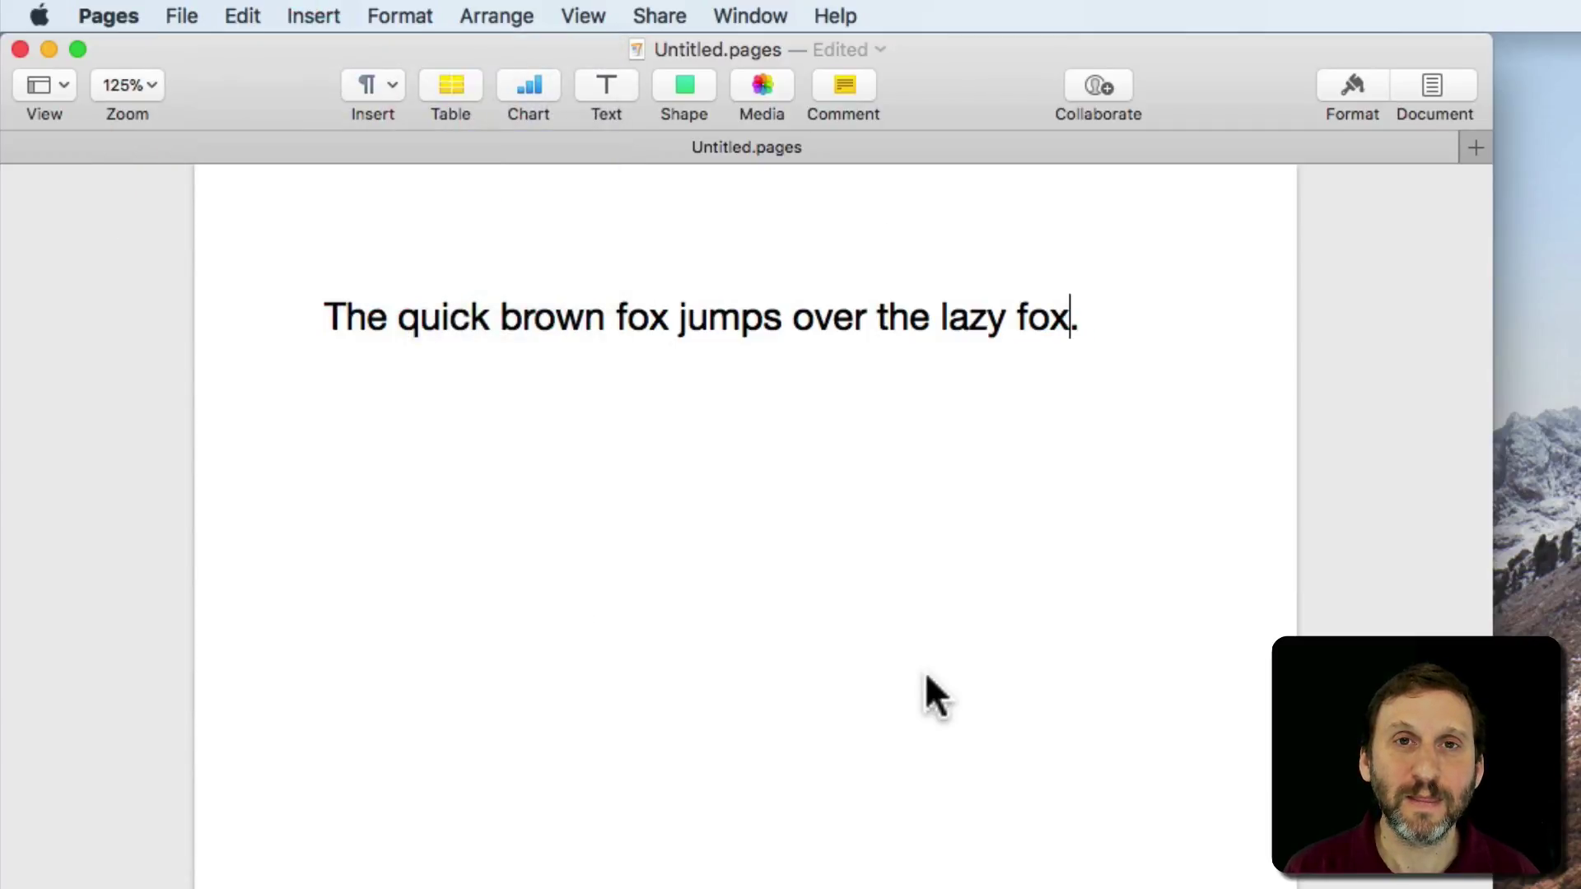
{"action": "left_click", "coordinate": [241, 10]}
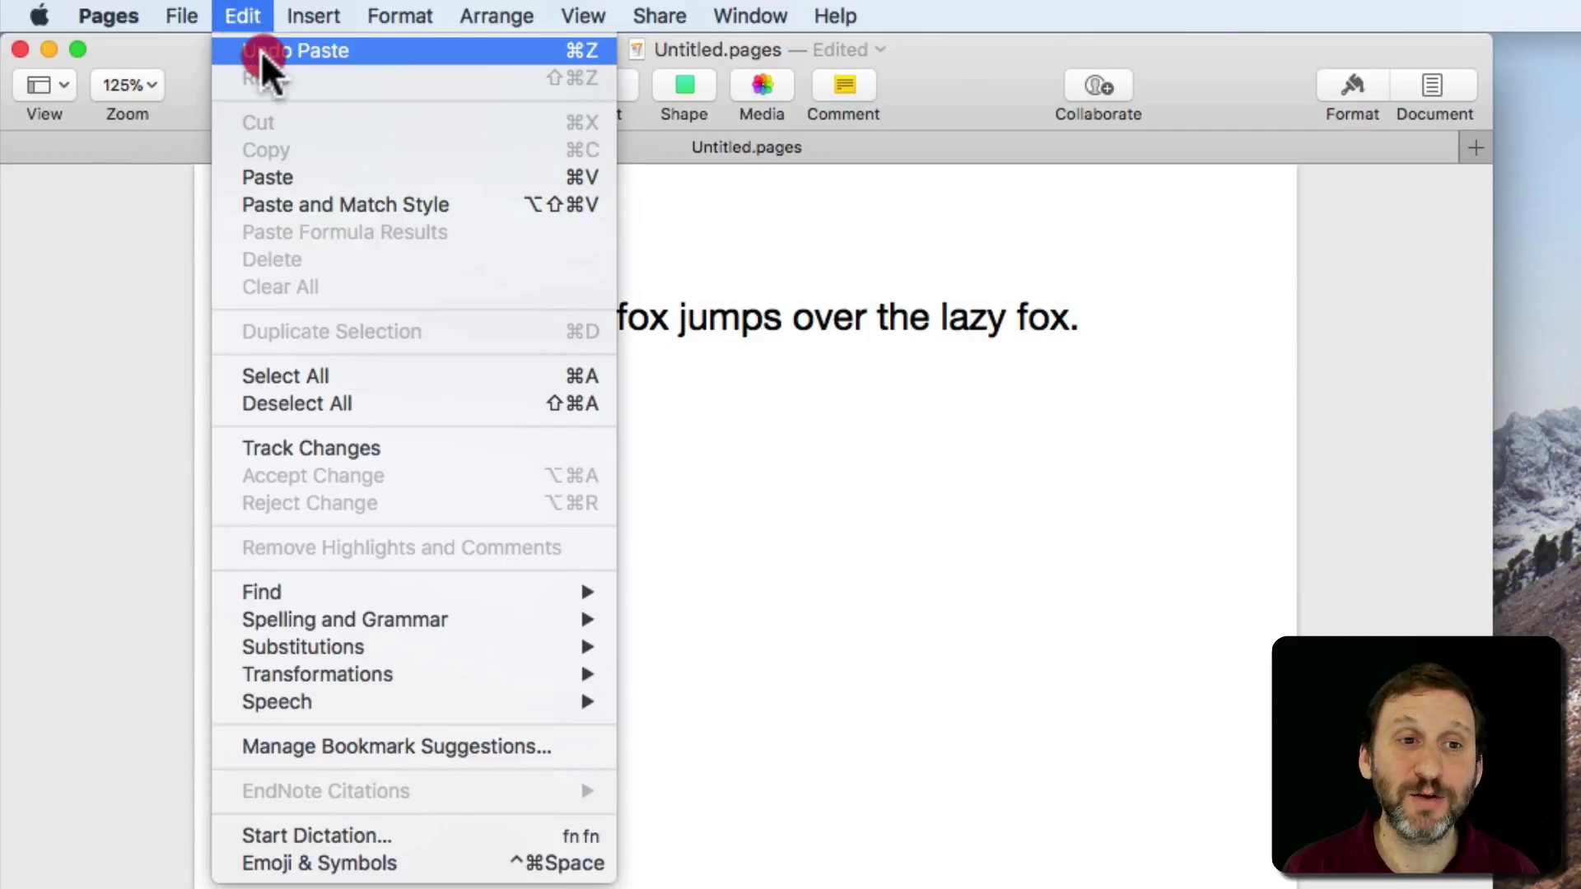
{"action": "left_click", "coordinate": [260, 51]}
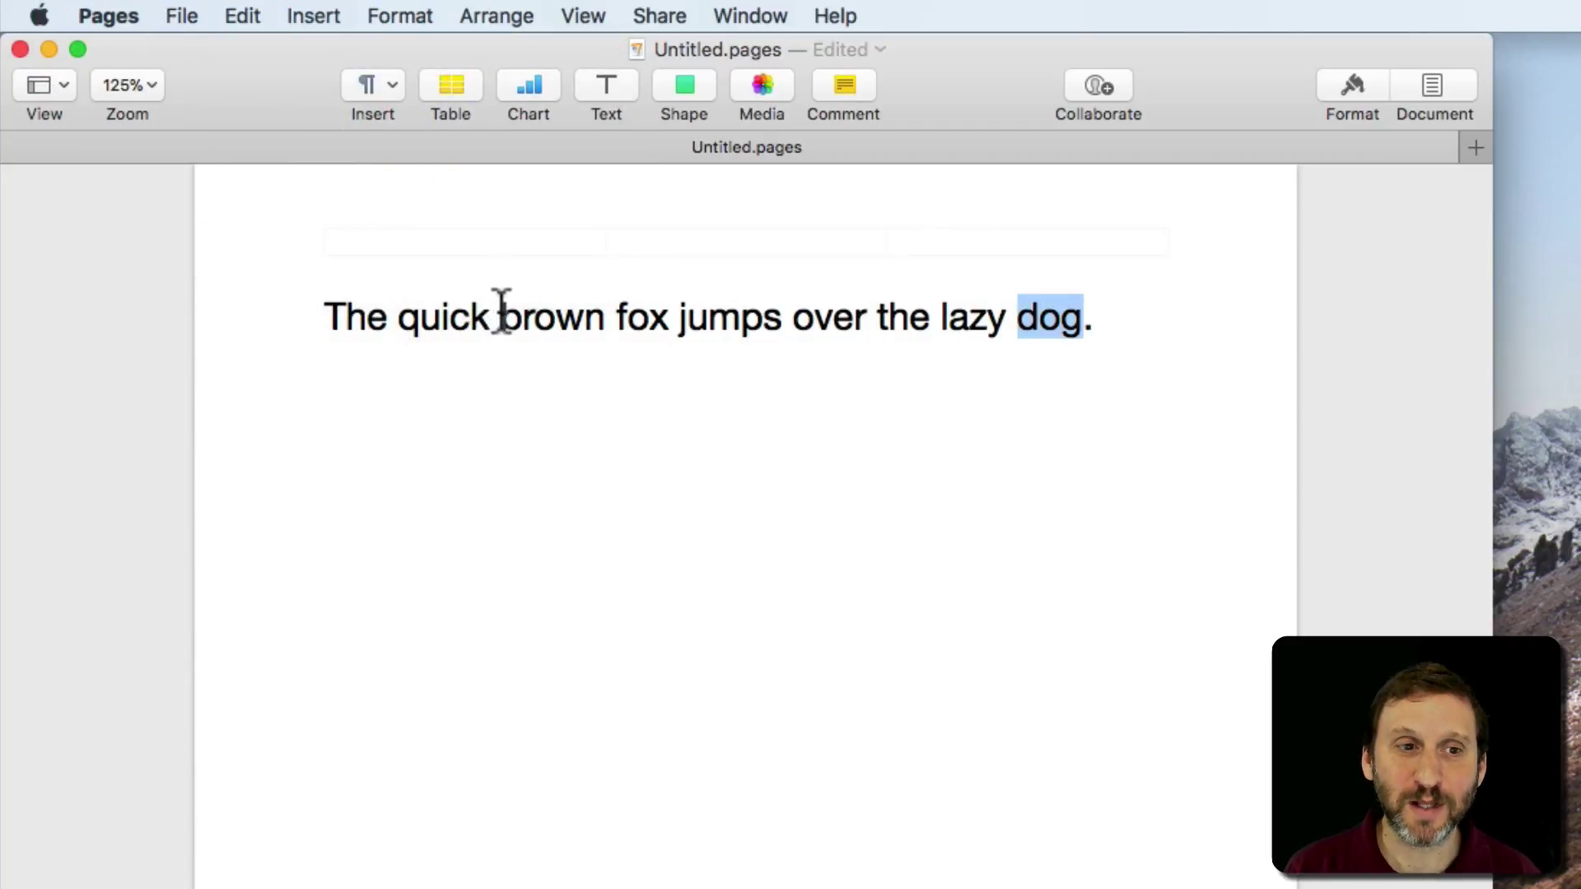
Step: Replace "dog" with the copied word "fox" once more, and undo that replacement
{"action": "double_click", "coordinate": [642, 321]}
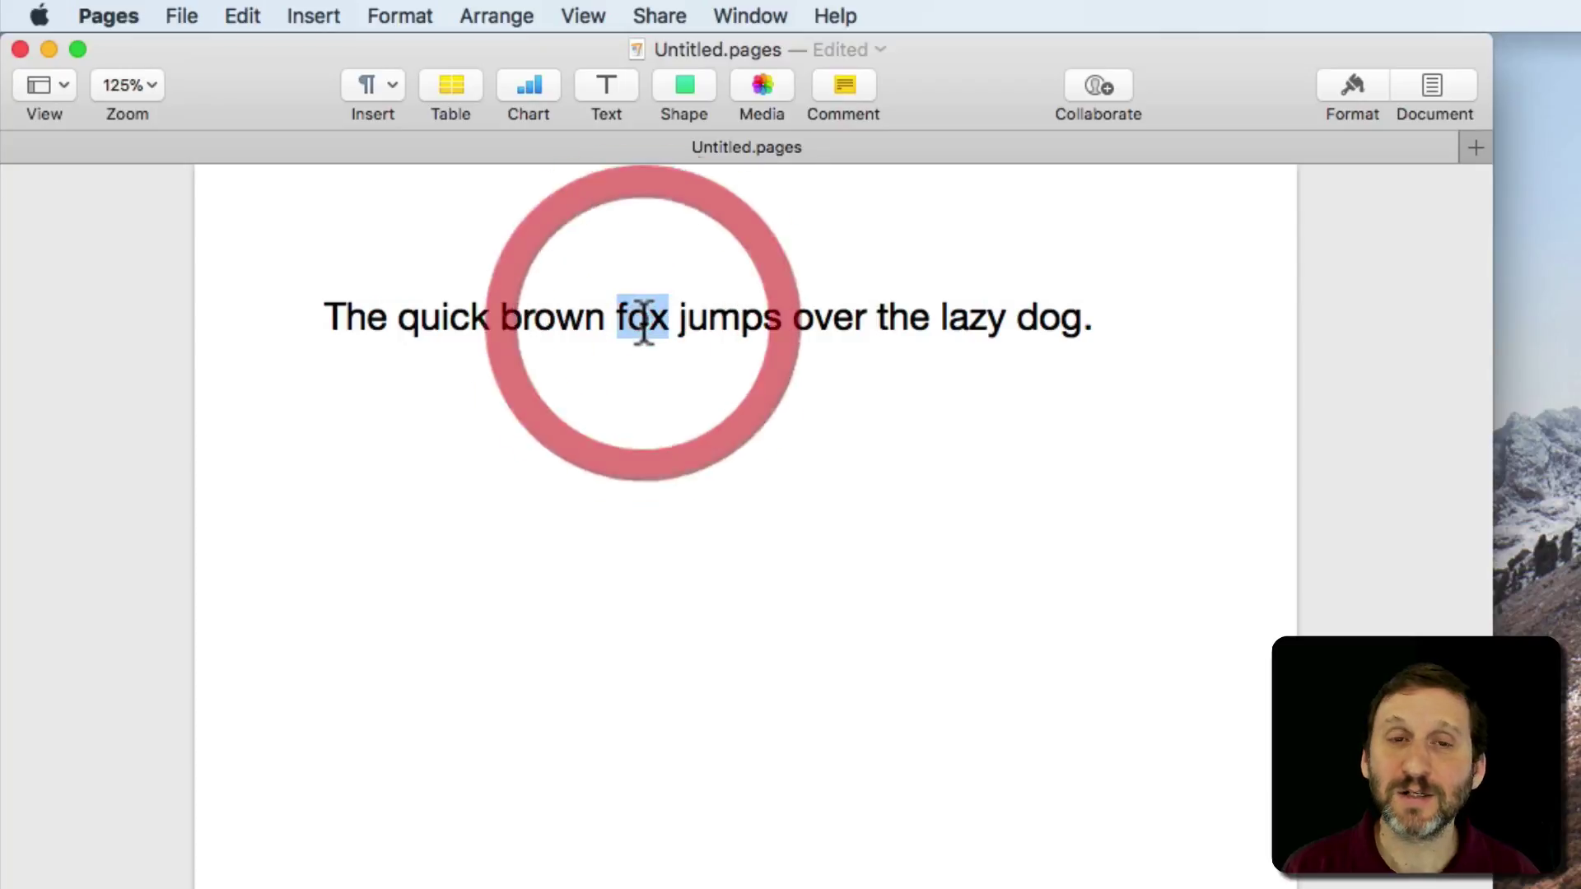
{"action": "left_click", "coordinate": [243, 16]}
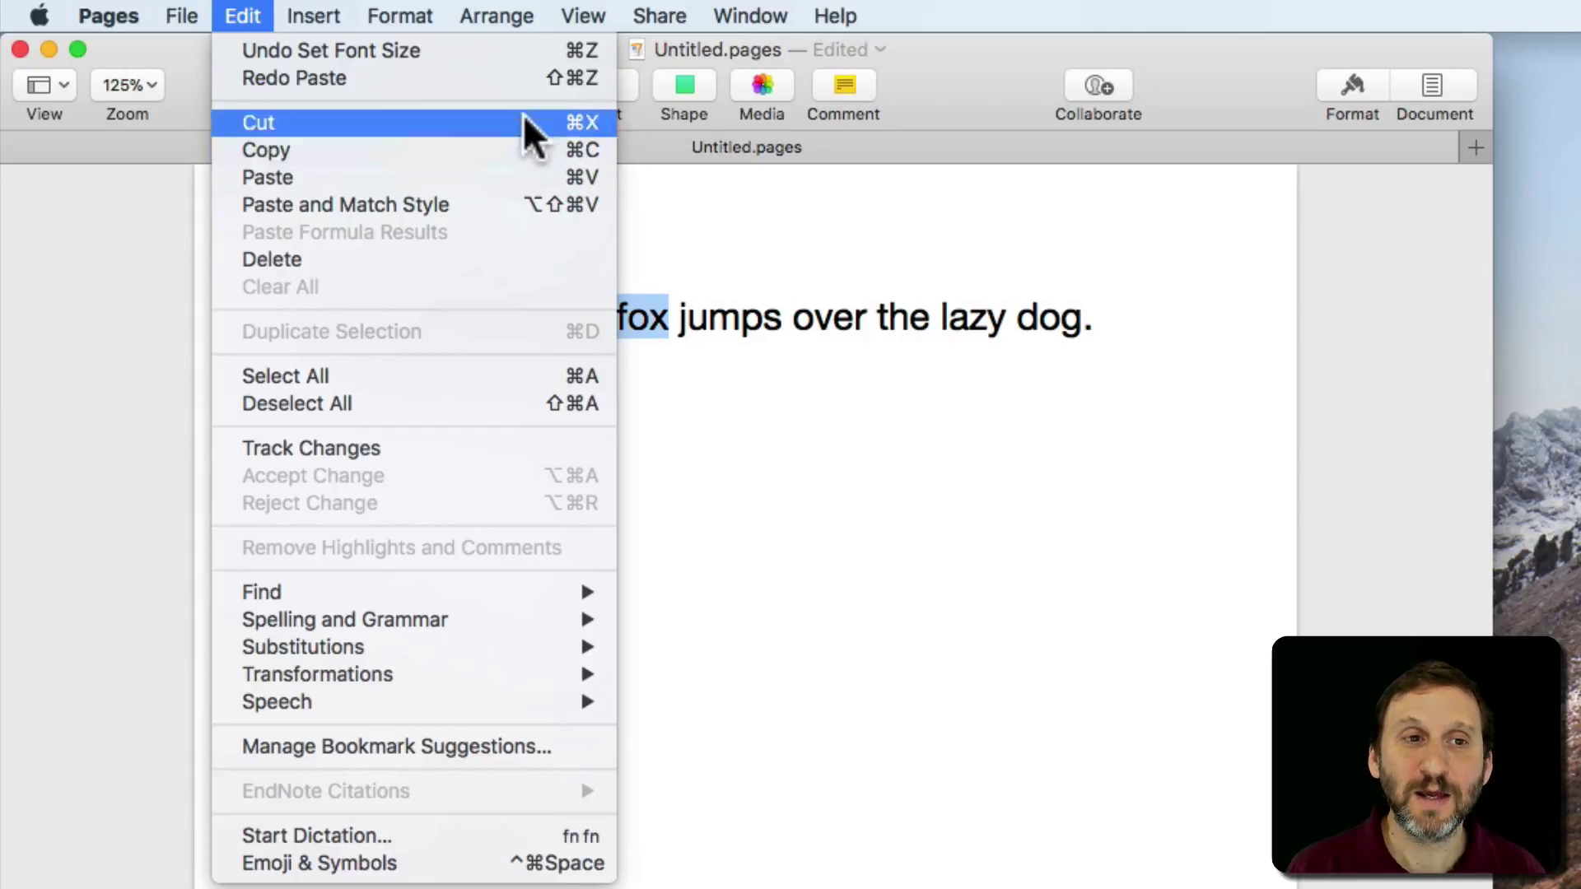
{"action": "left_click", "coordinate": [879, 324]}
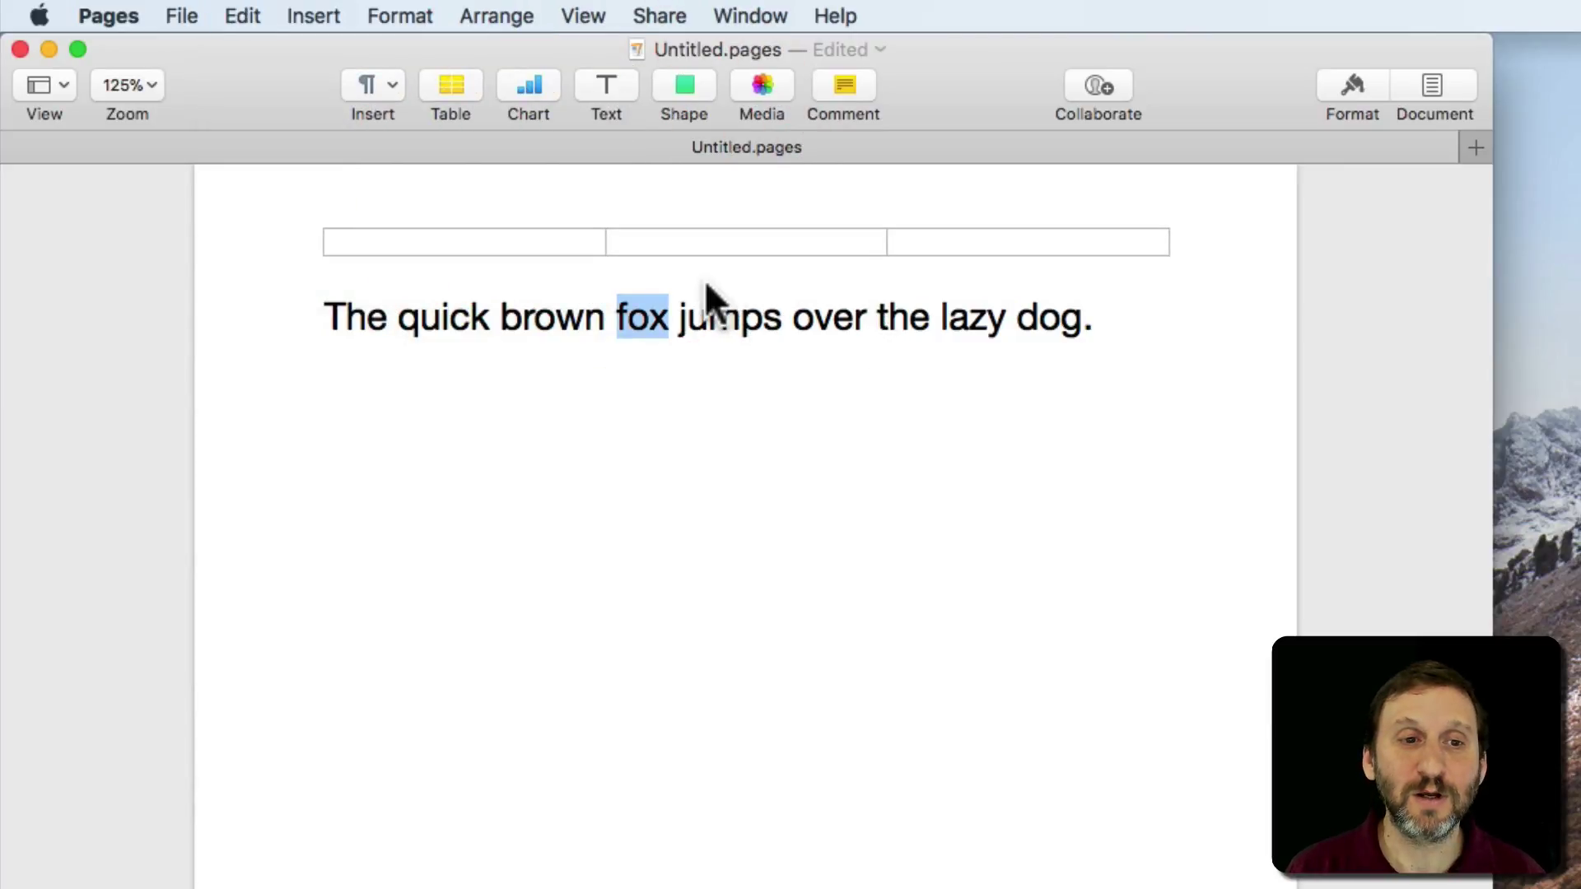
{"action": "double_click", "coordinate": [1049, 317]}
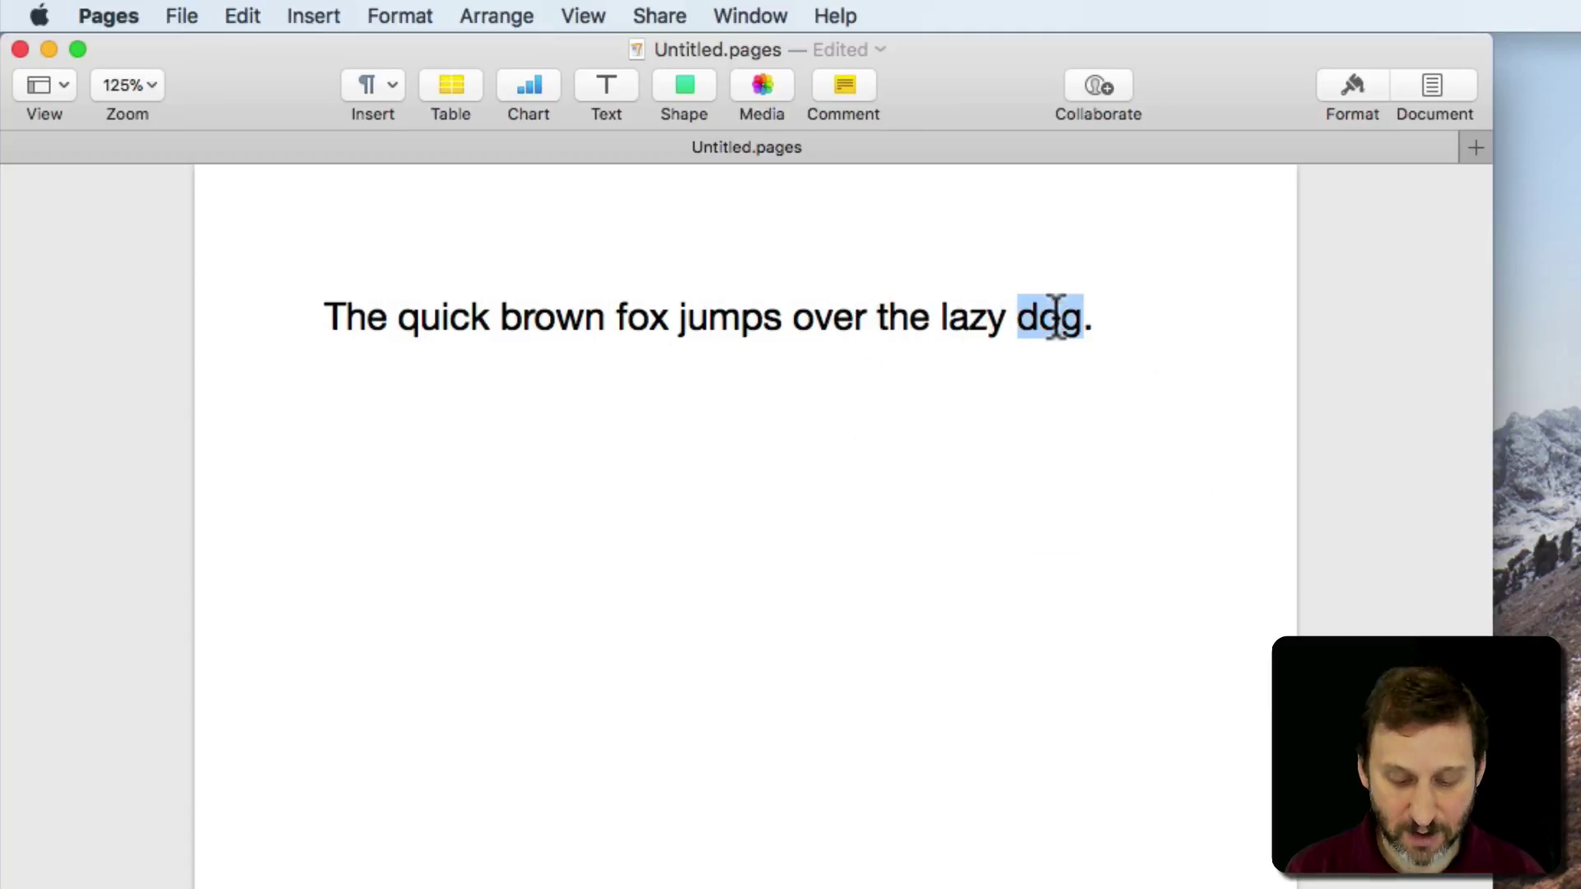
{"action": "key", "text": "super+v"}
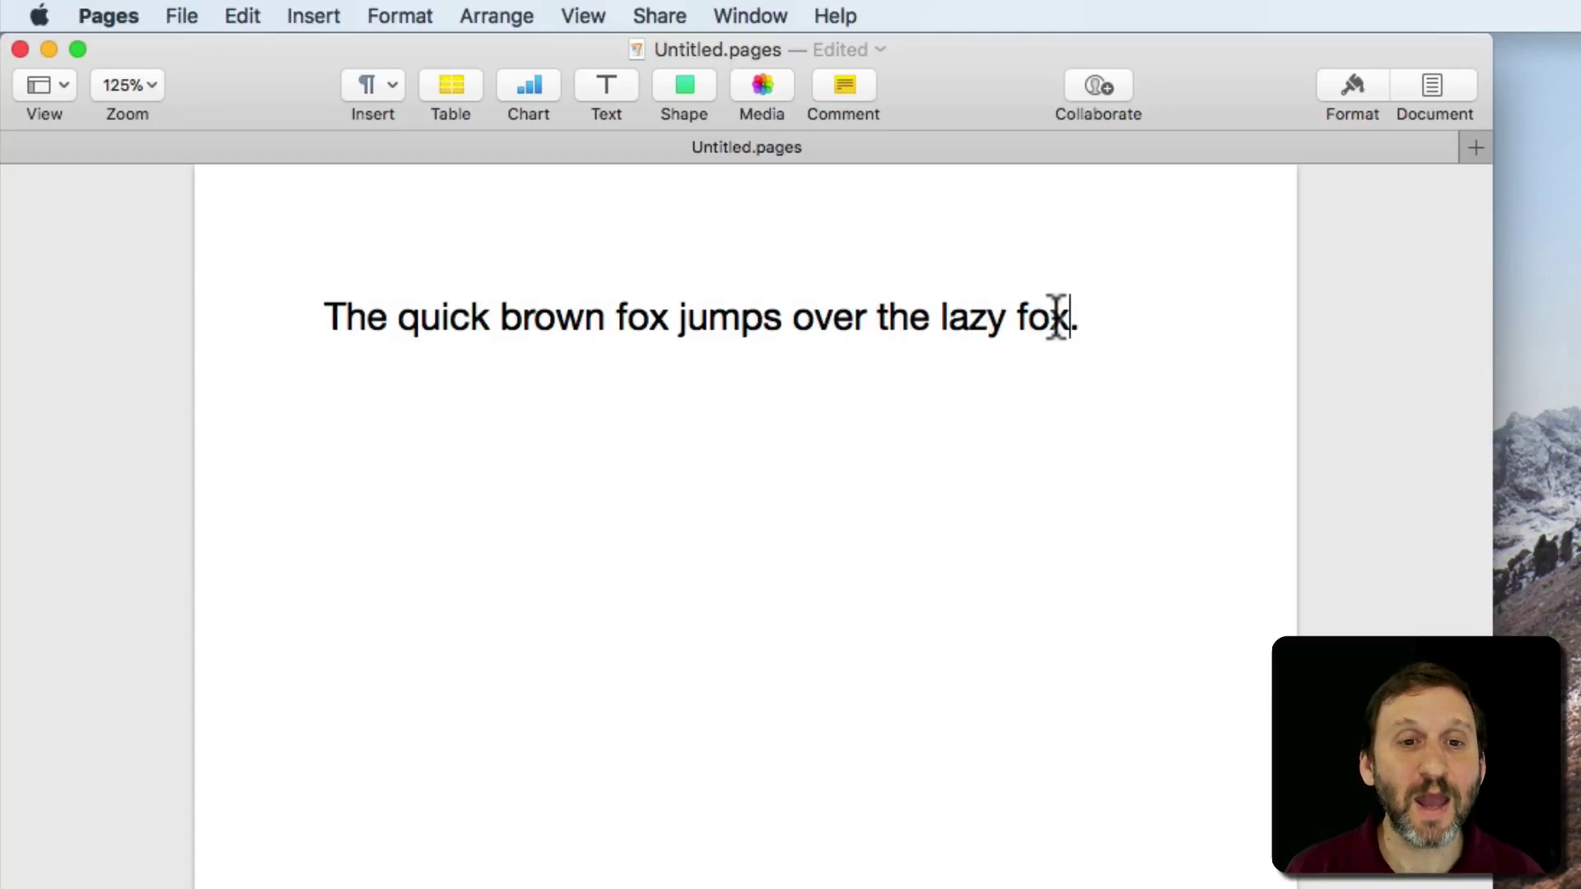
{"action": "key", "text": "super+z"}
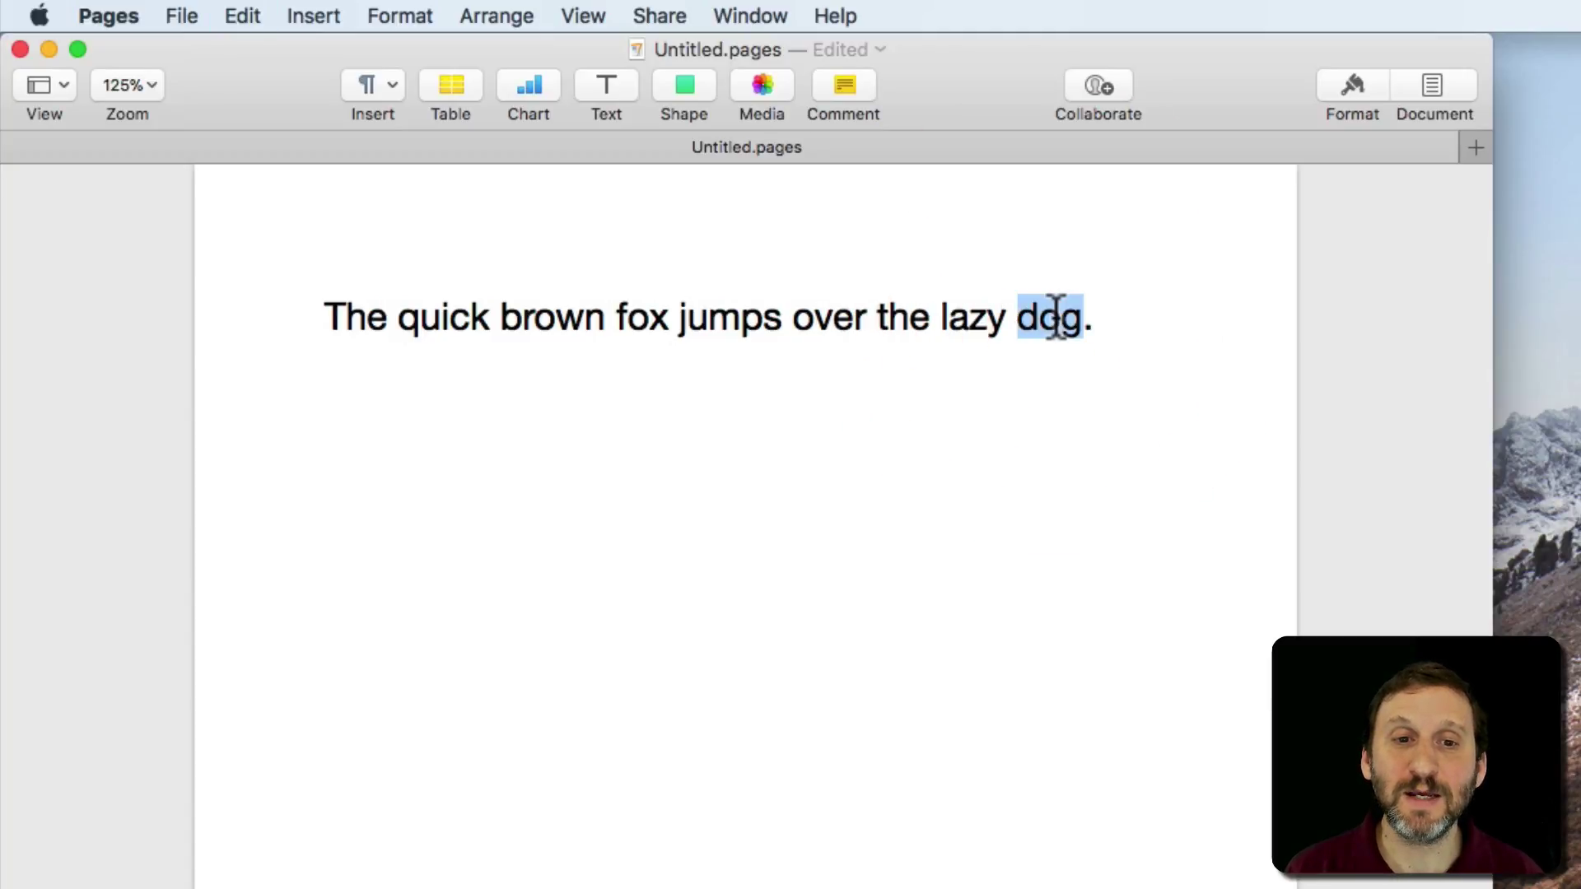
{"action": "left_click", "coordinate": [965, 298]}
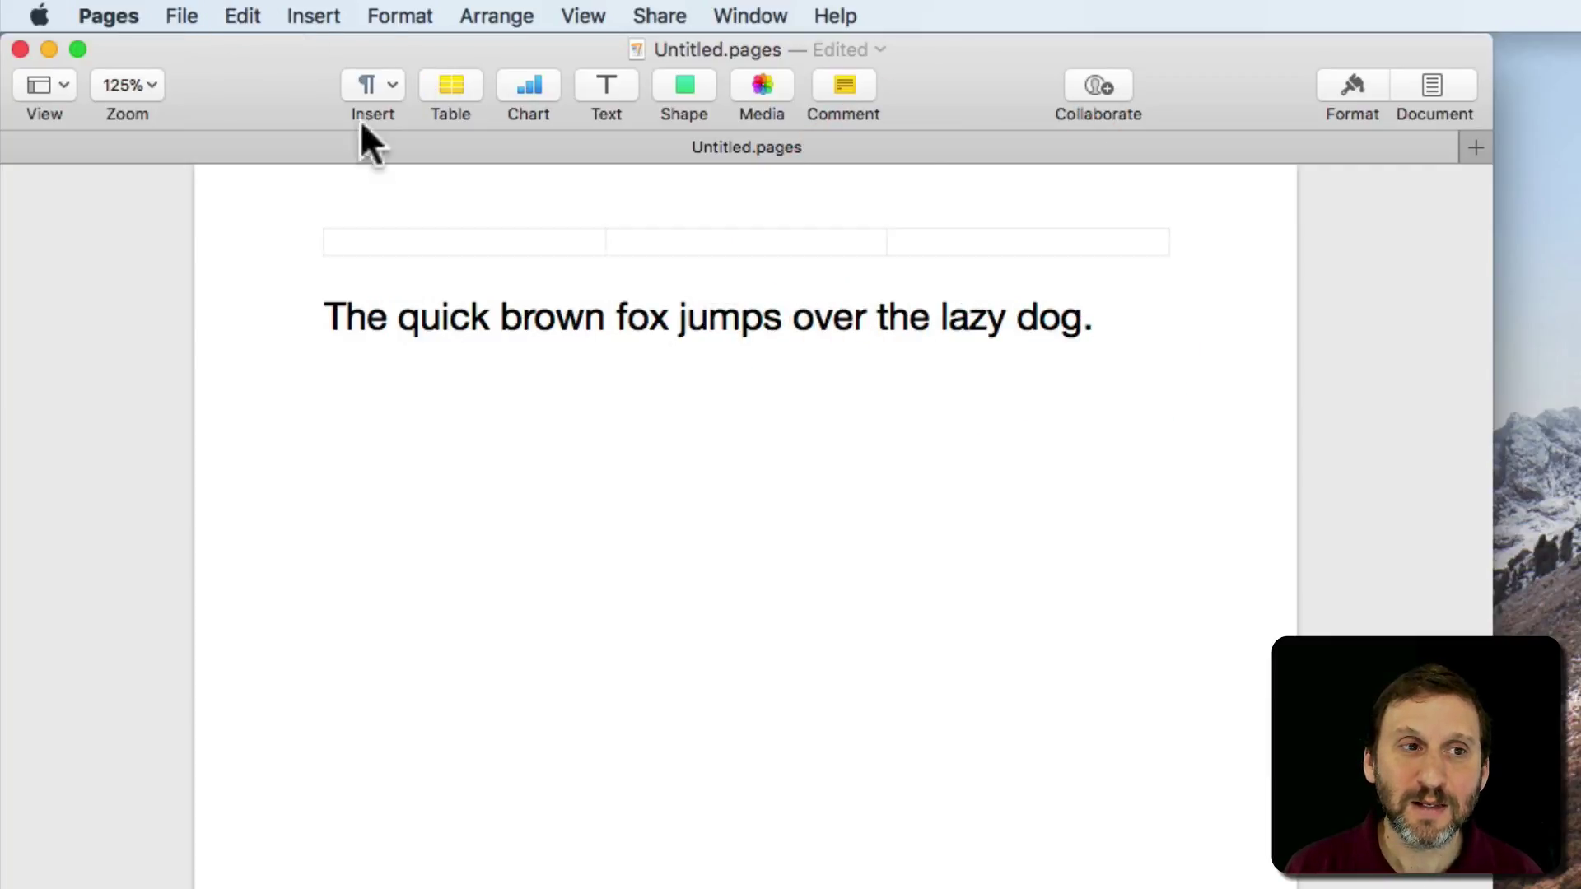
Step: Examine the shortcut keys listed beside the editing, file, view and application commands in Pages
{"action": "left_click", "coordinate": [242, 16]}
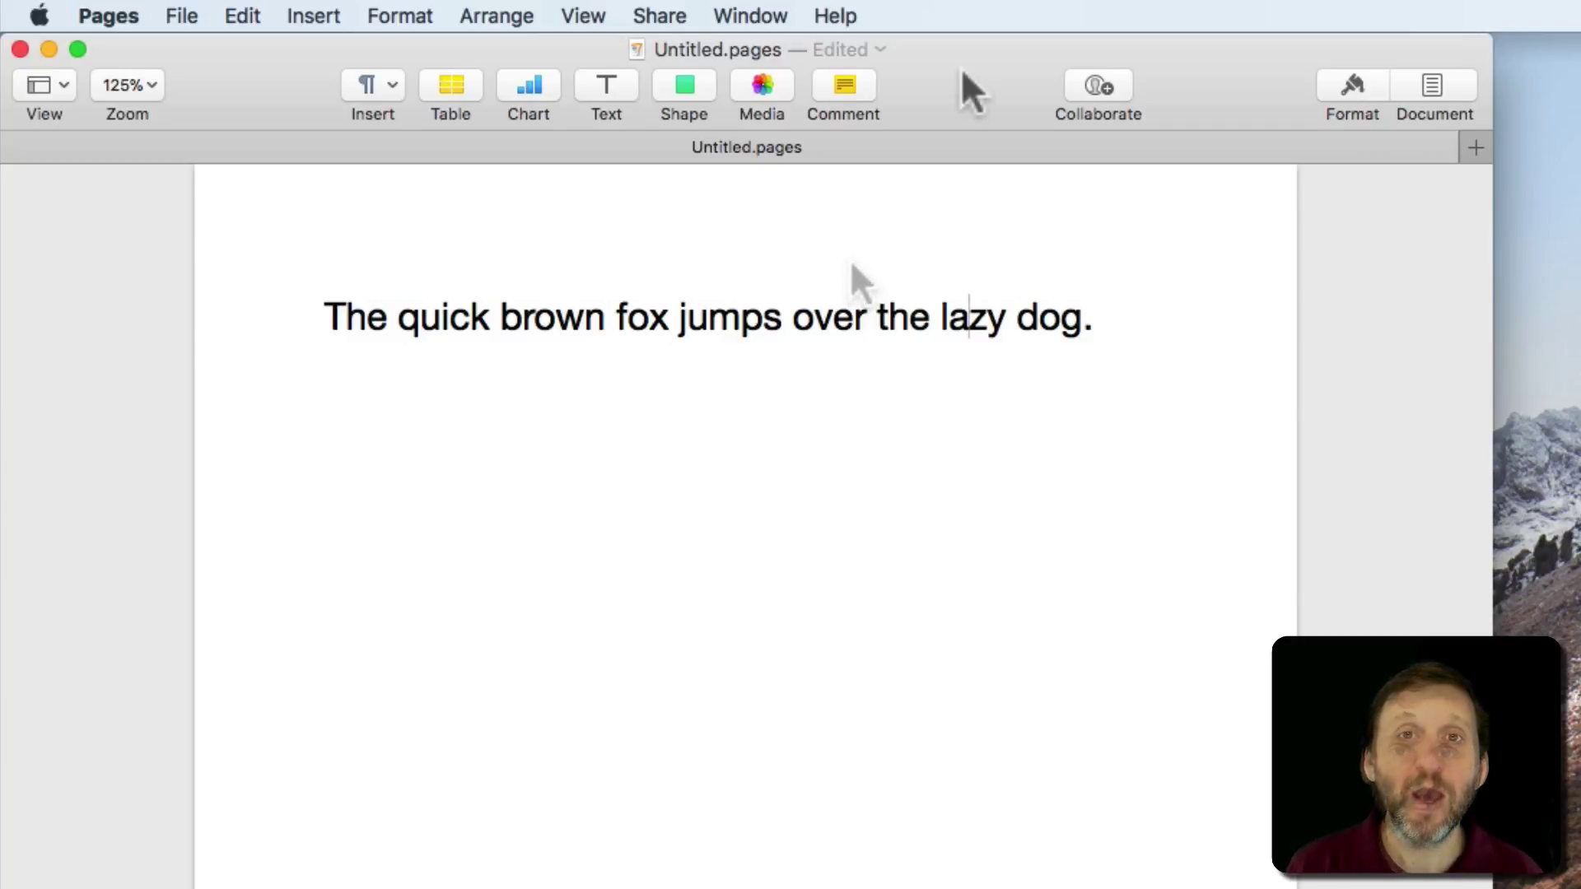
{"action": "left_click", "coordinate": [181, 15]}
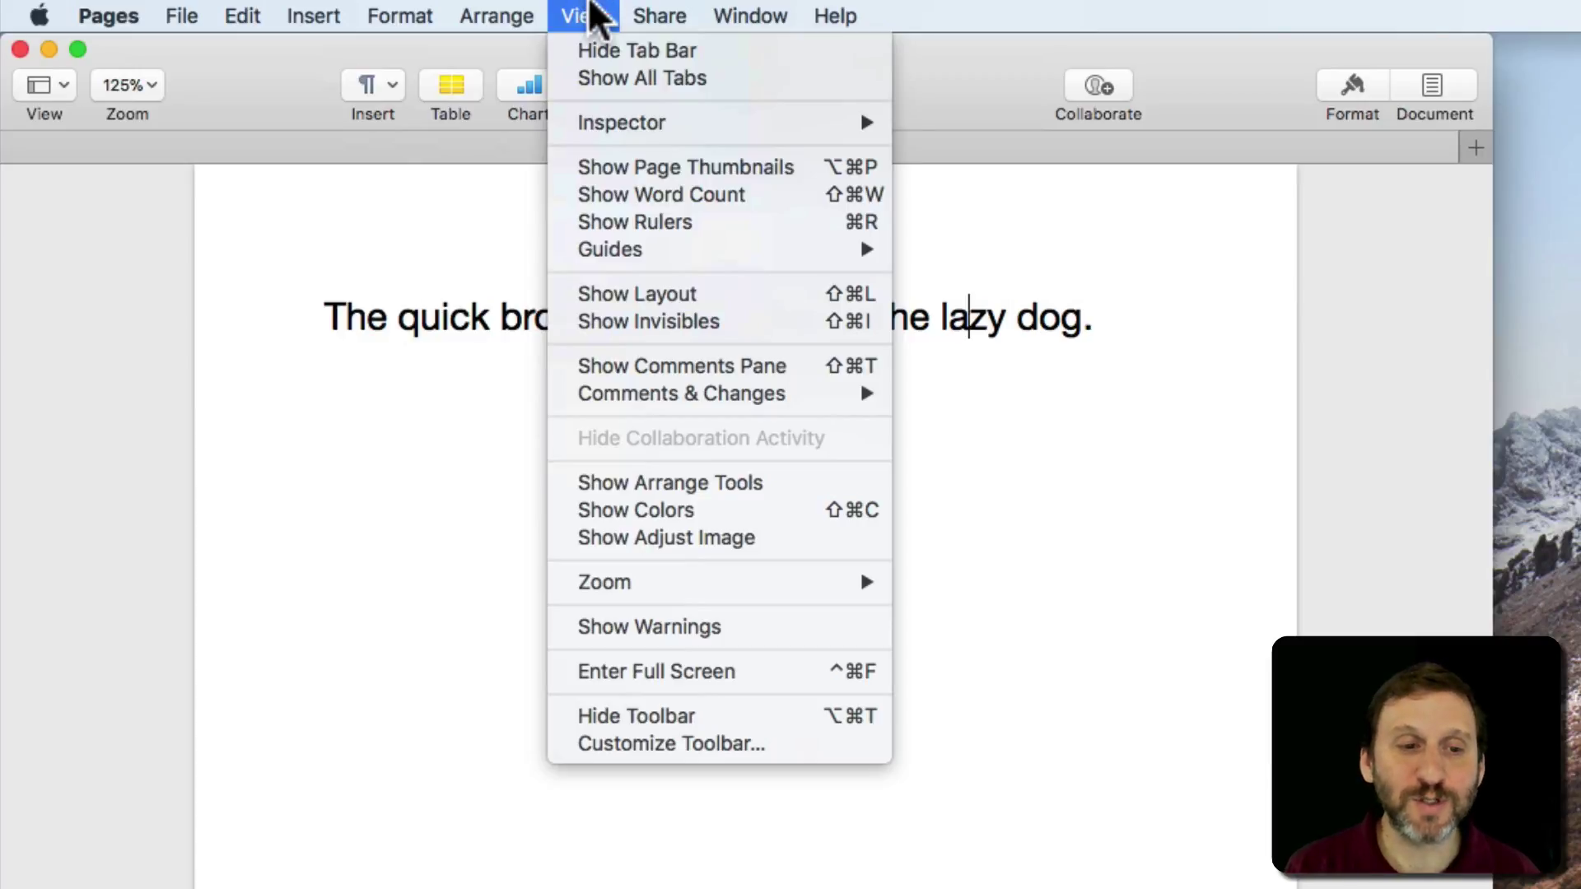
{"action": "left_click", "coordinate": [591, 15]}
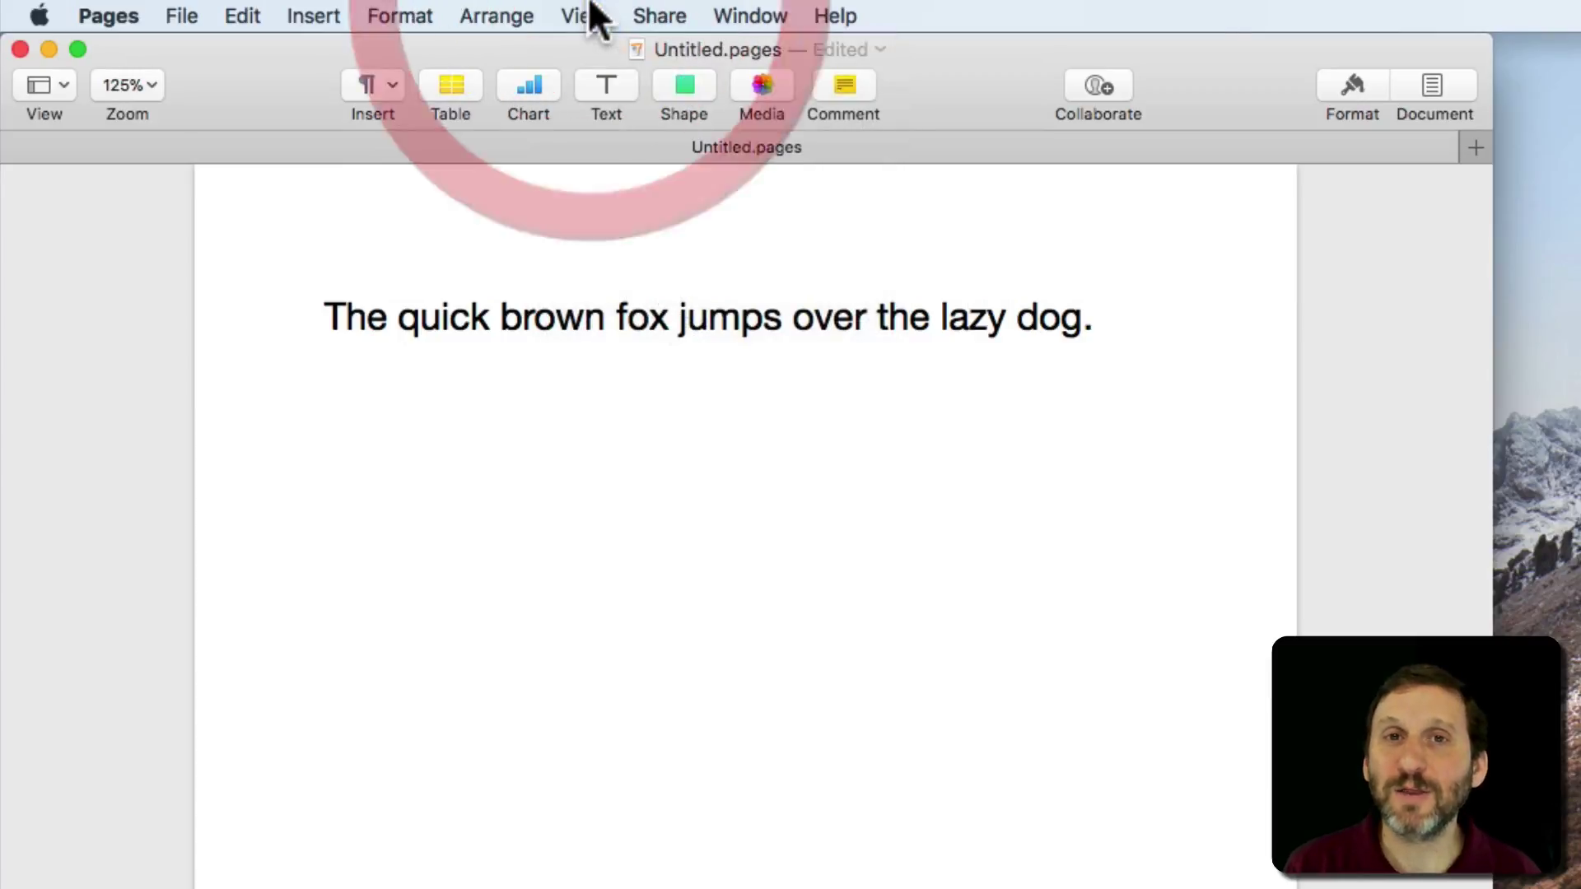
{"action": "left_click", "coordinate": [176, 15]}
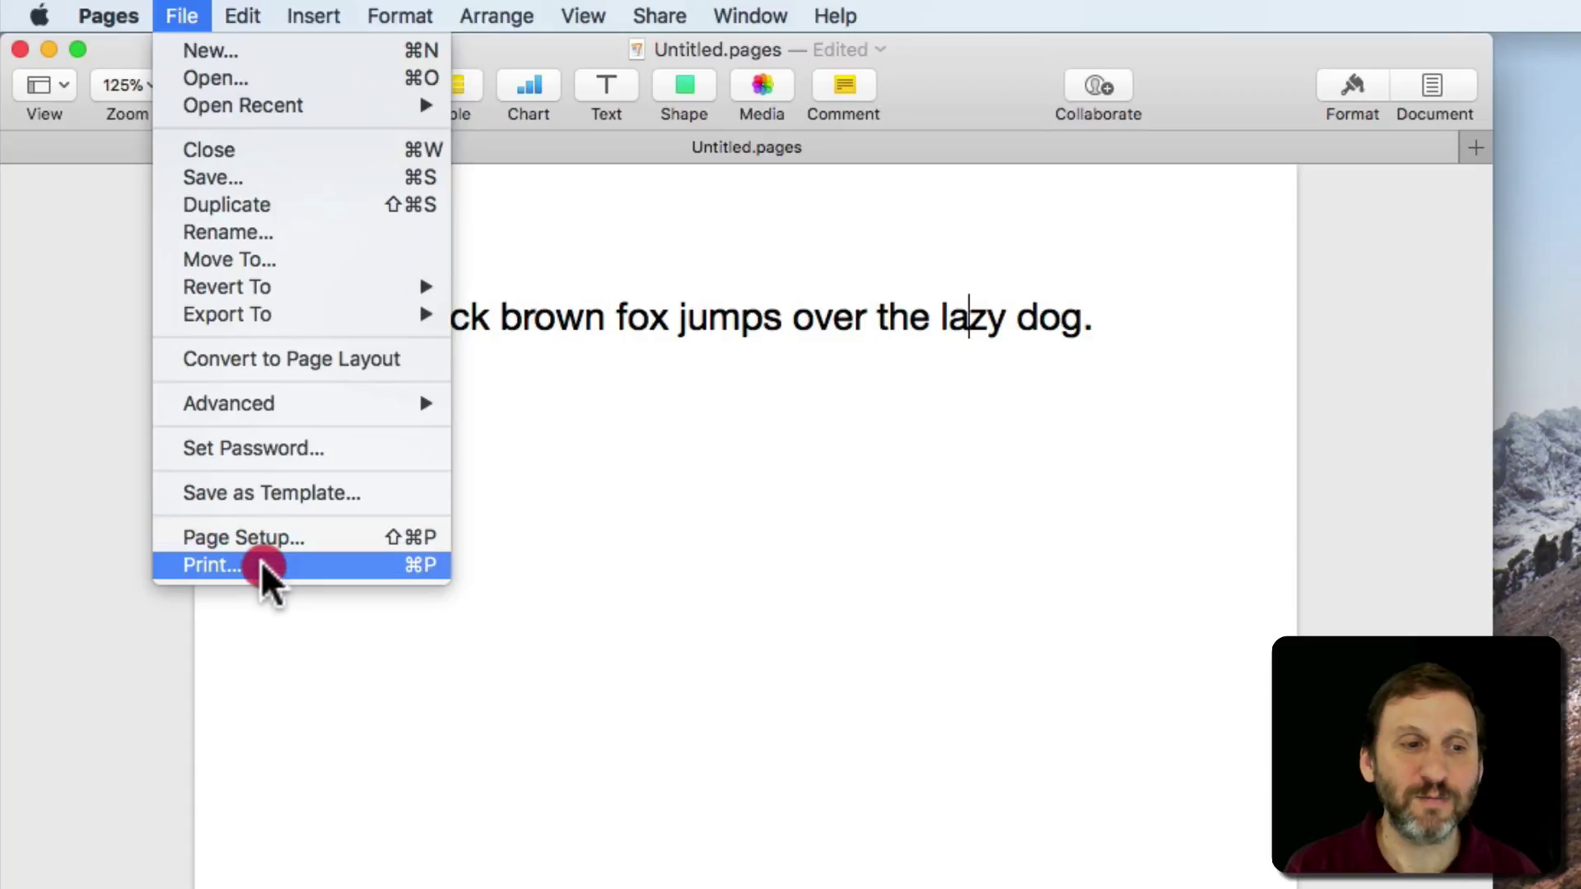
{"action": "mouse_move", "coordinate": [146, 14]}
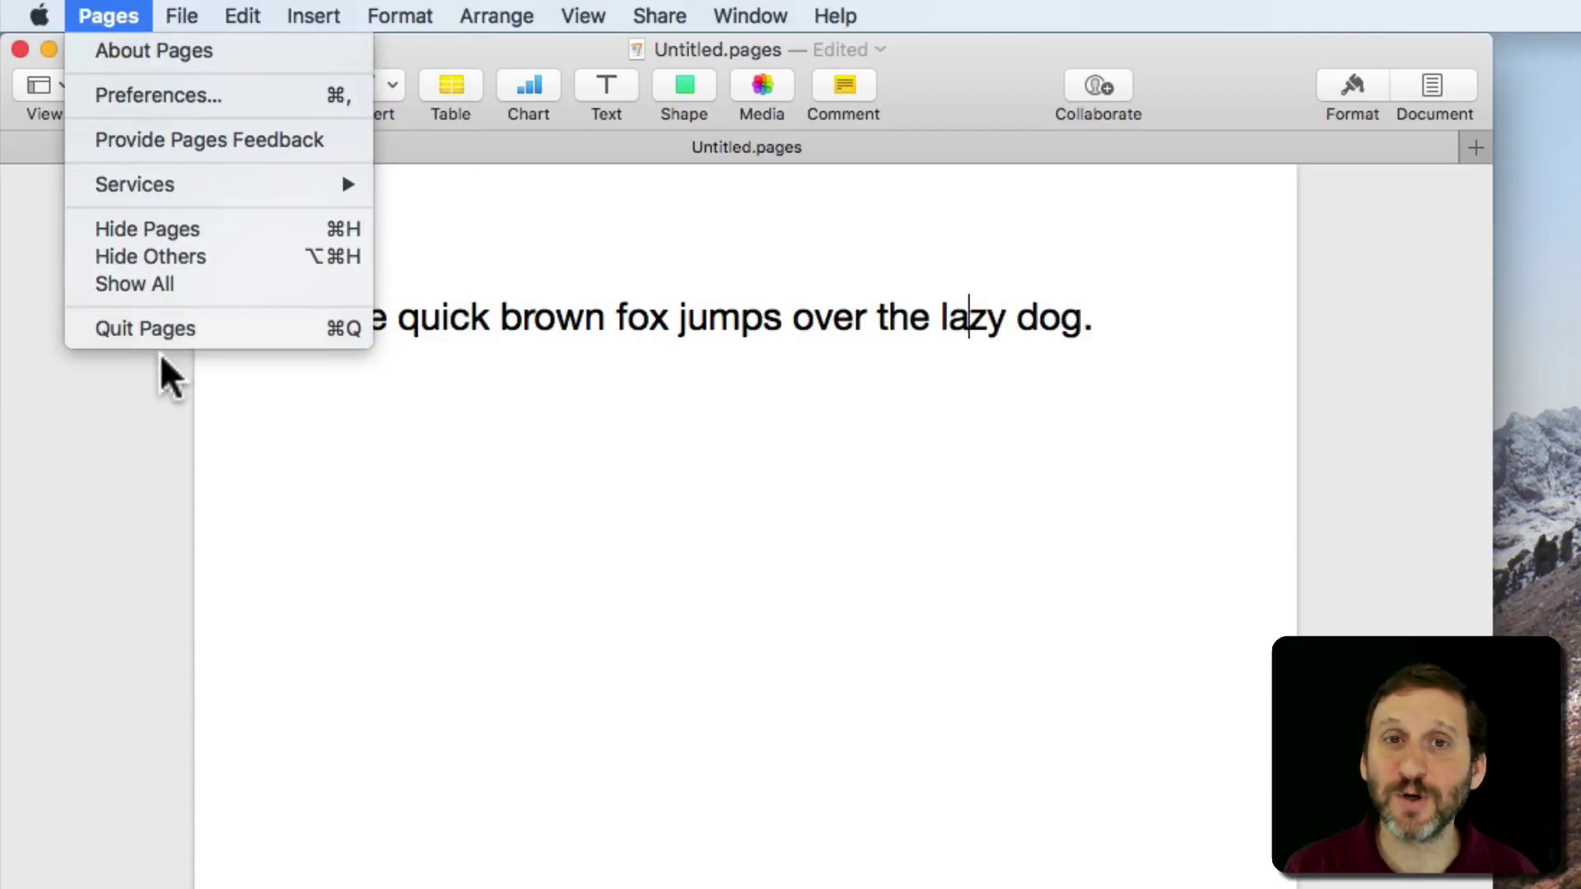
{"action": "left_click", "coordinate": [133, 7]}
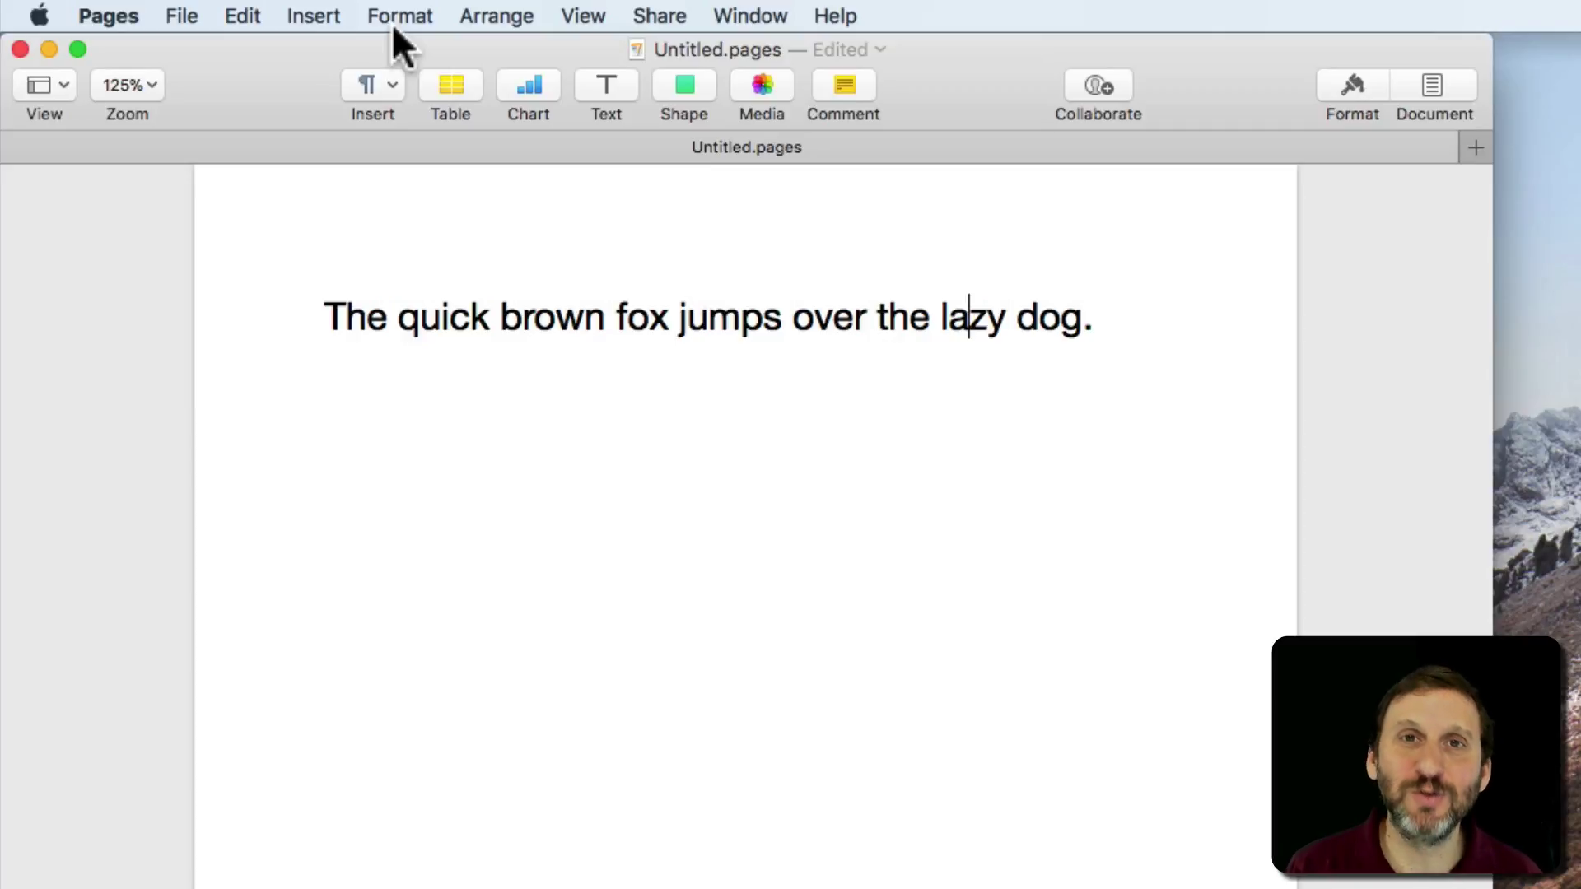
Step: Switch to System Preferences and open the shortcut settings for the keyboard
{"action": "left_click", "coordinate": [39, 15]}
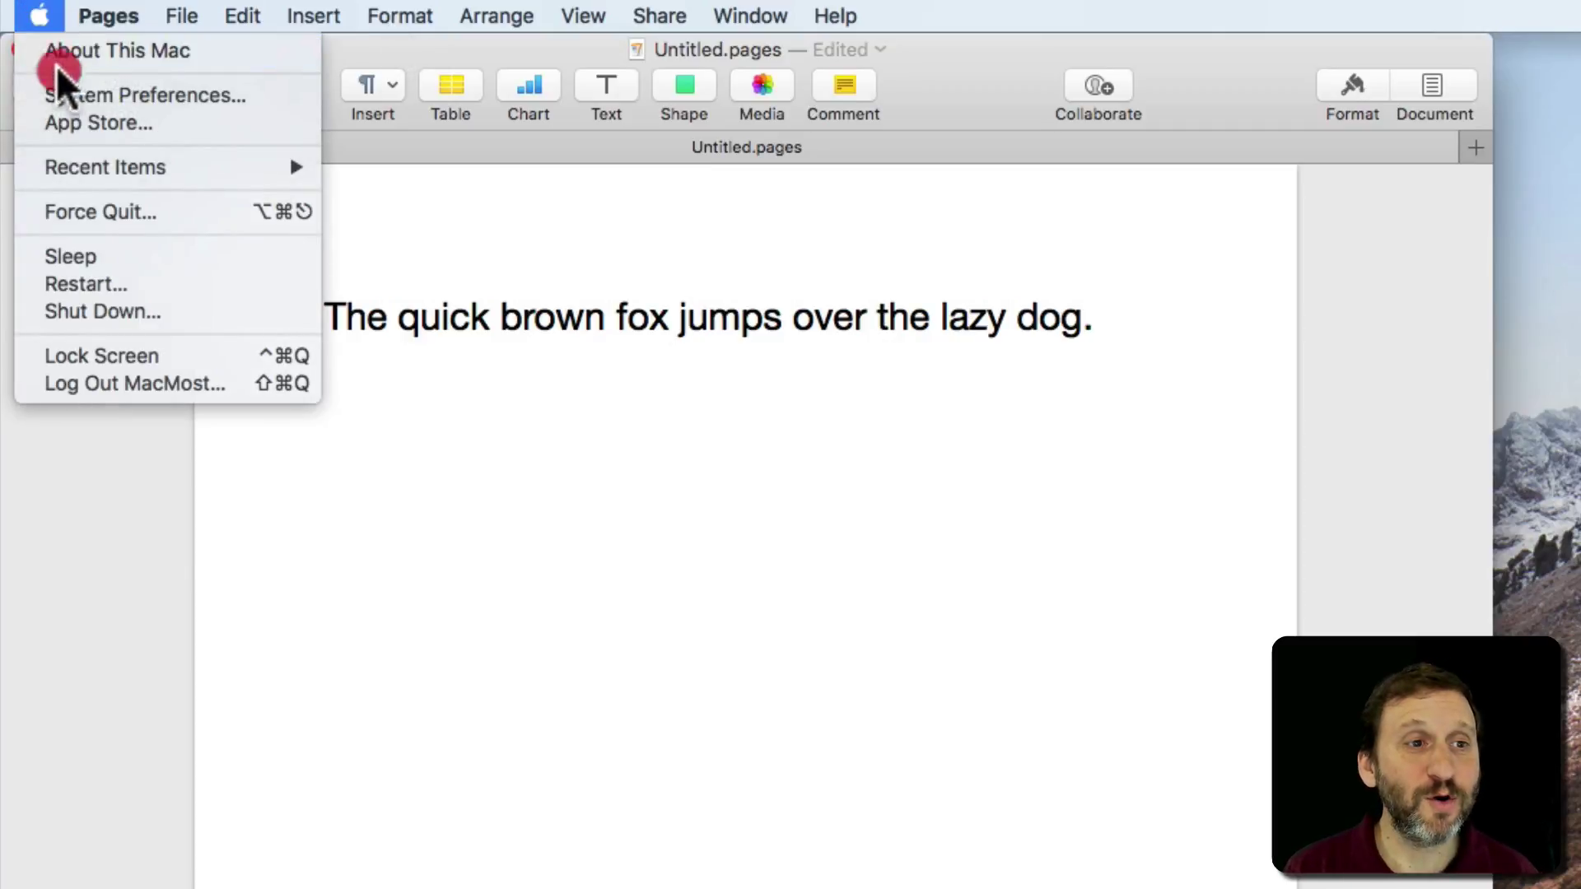
{"action": "left_click", "coordinate": [59, 95]}
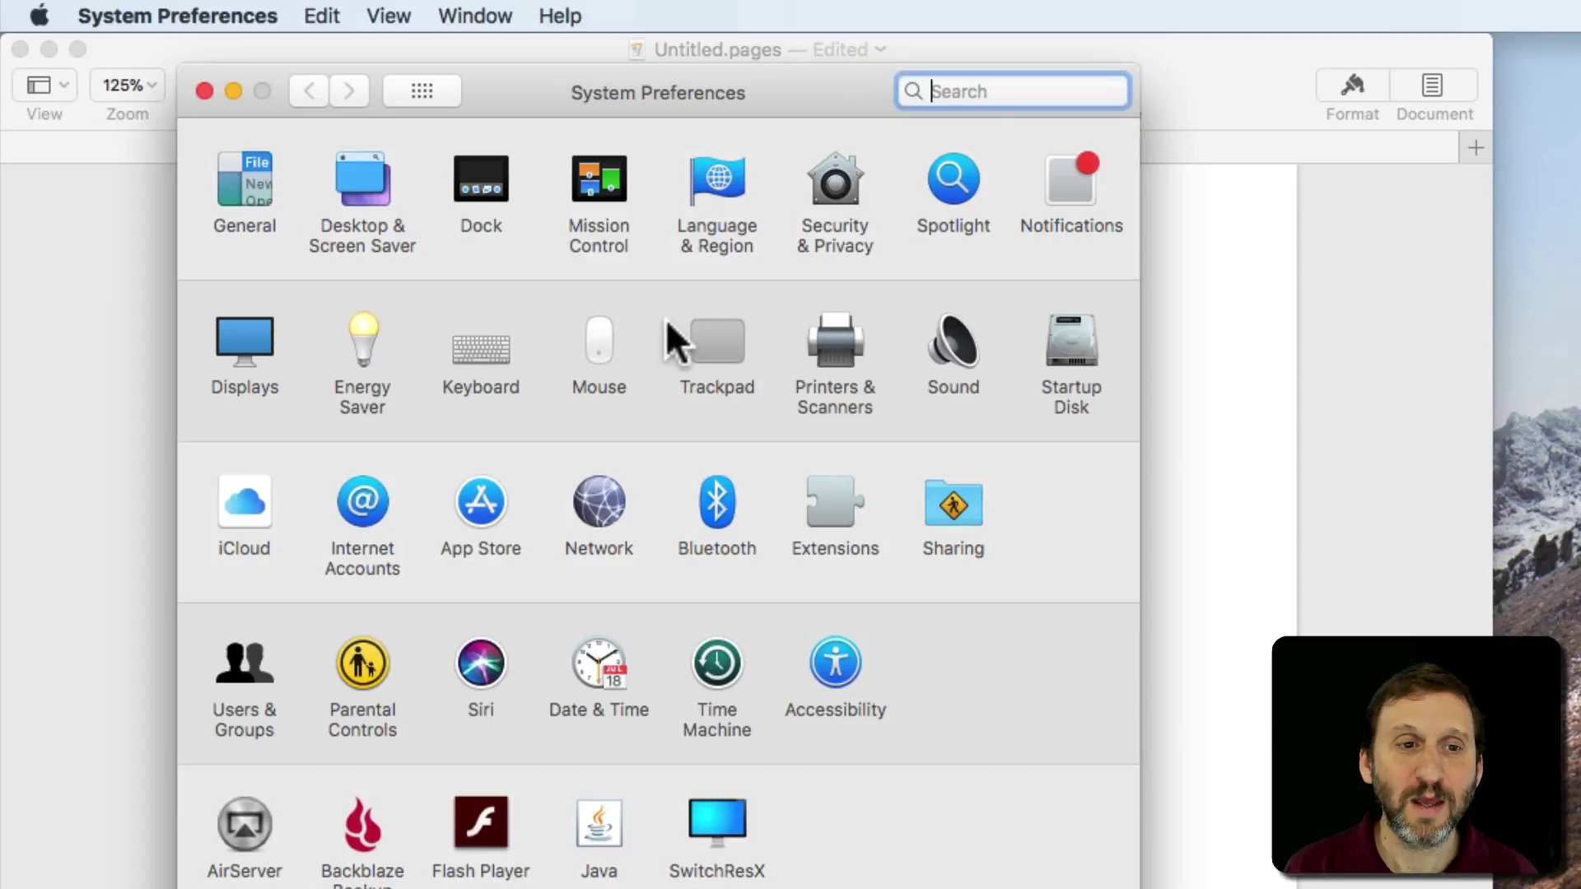
{"action": "left_click", "coordinate": [485, 341]}
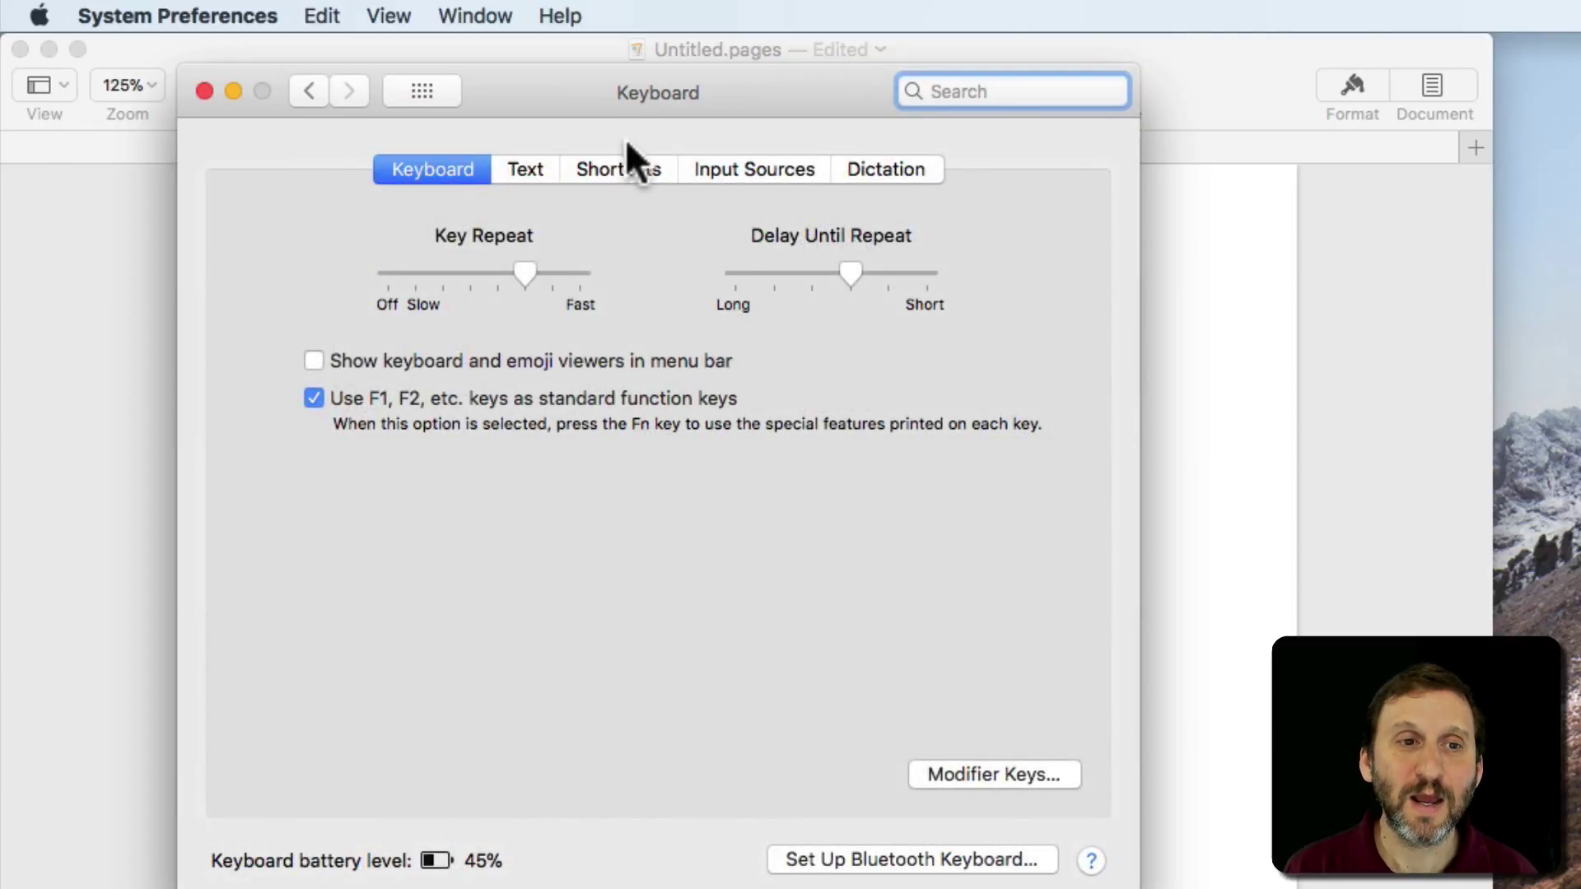
{"action": "left_click", "coordinate": [609, 169]}
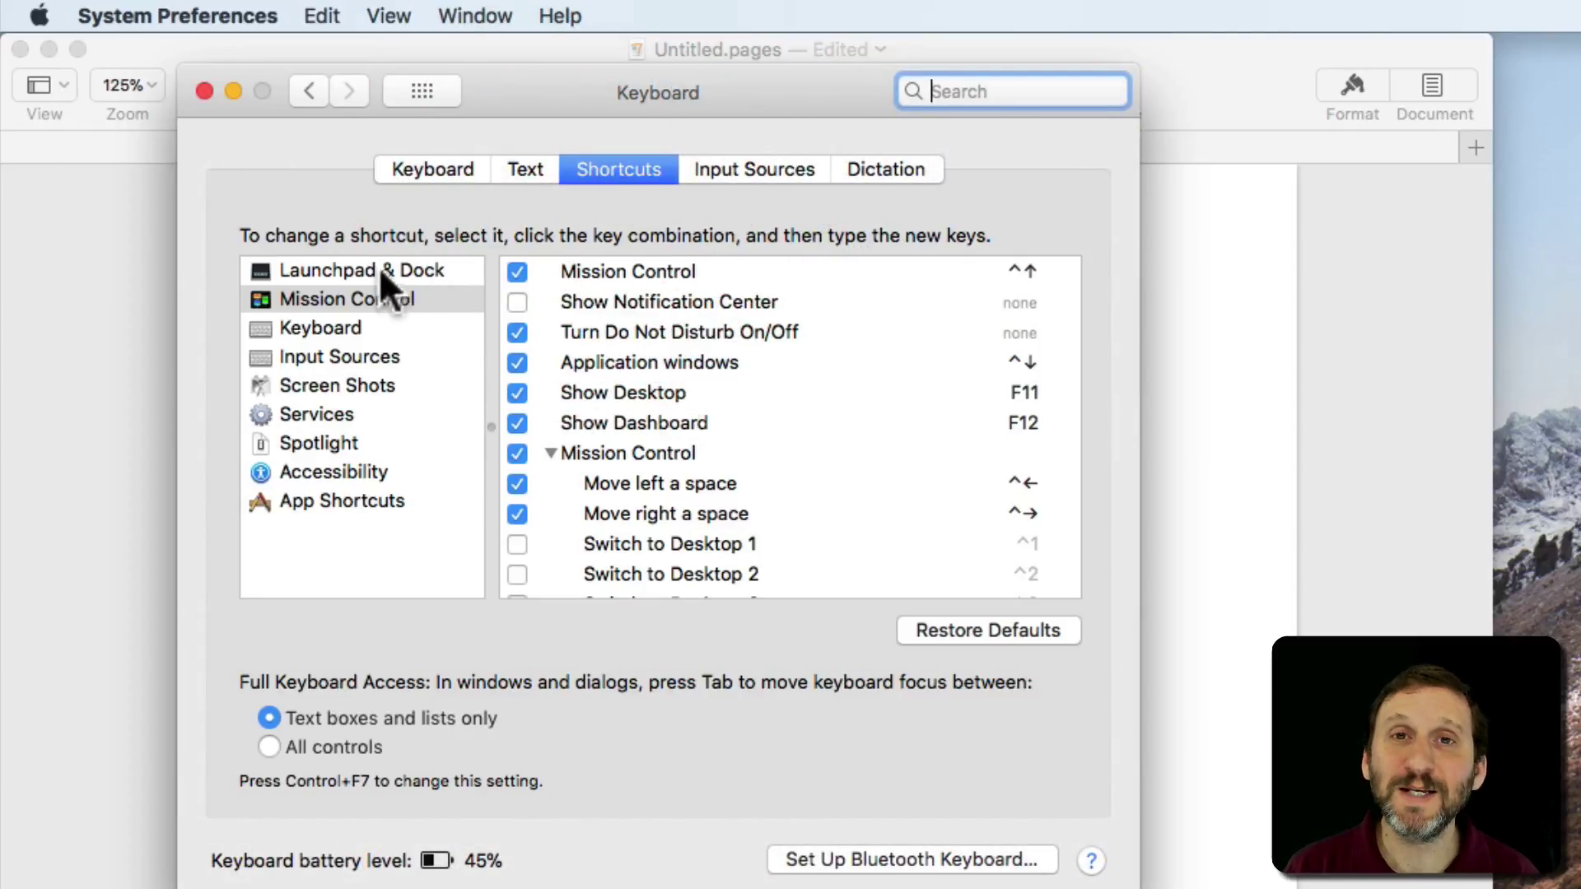
Step: Try enabling the Show Launchpad shortcut under Launchpad & Dock and opening its key combination for editing, and disable the shortcut again
{"action": "left_click", "coordinate": [353, 267]}
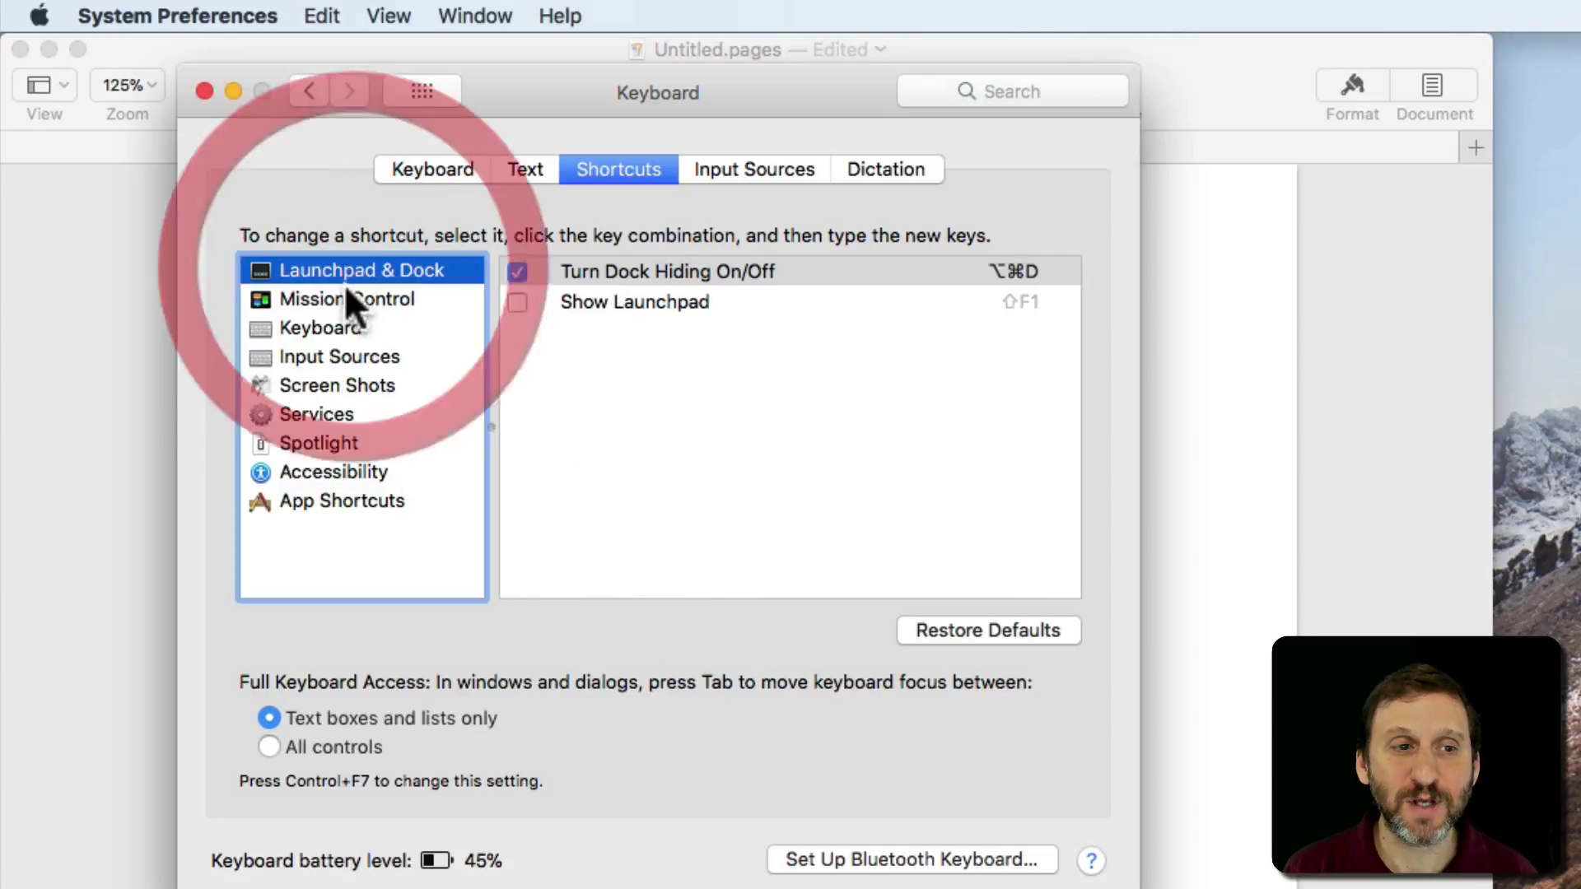
{"action": "left_click", "coordinate": [350, 296]}
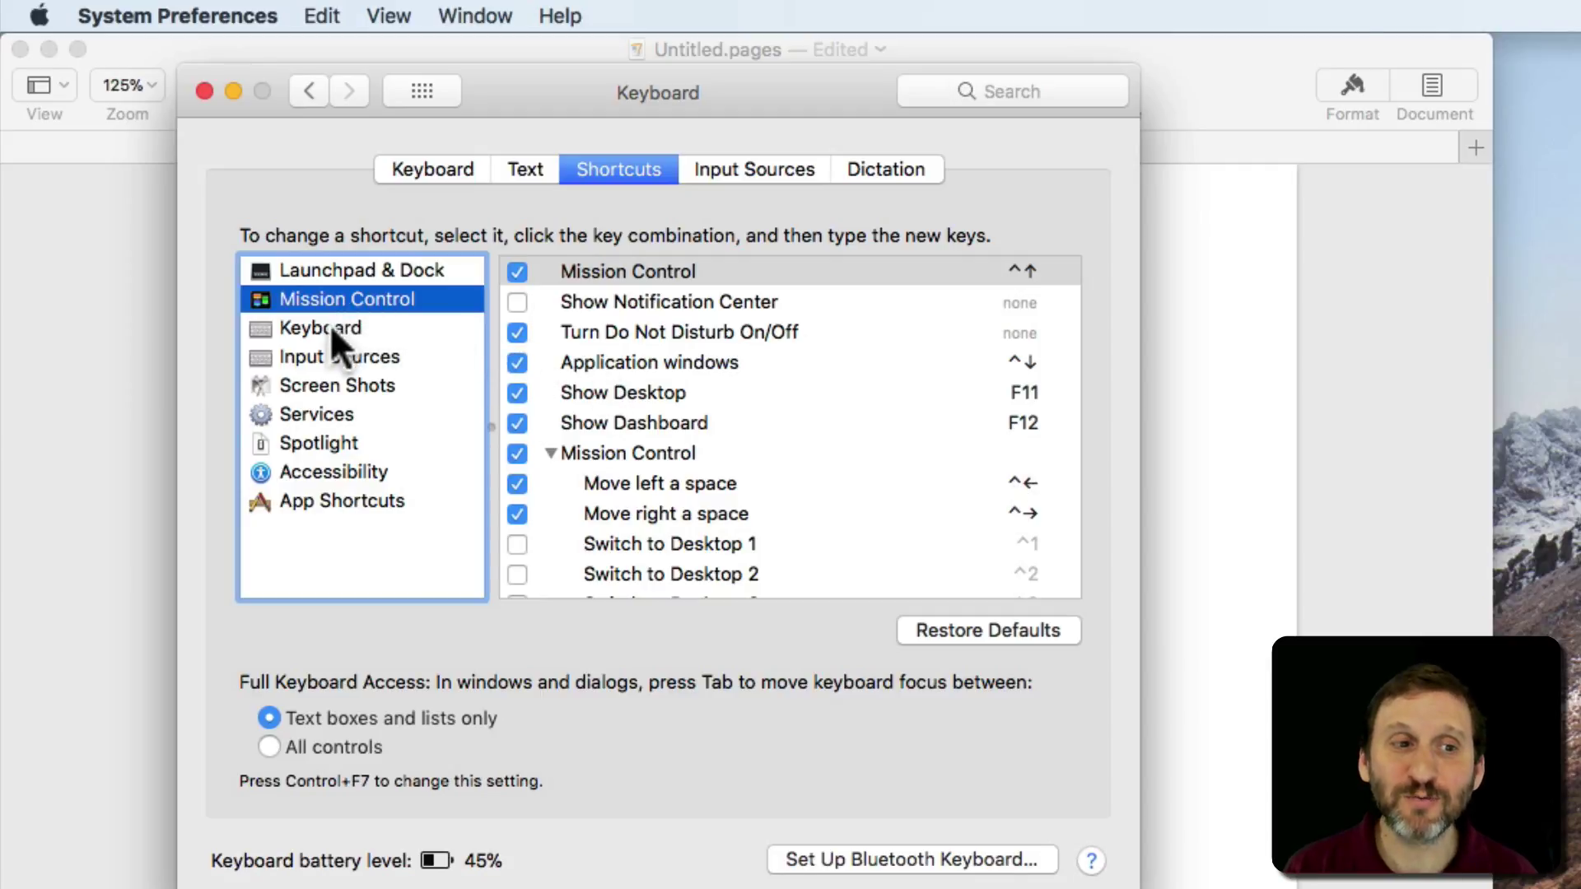
{"action": "left_click", "coordinate": [349, 273]}
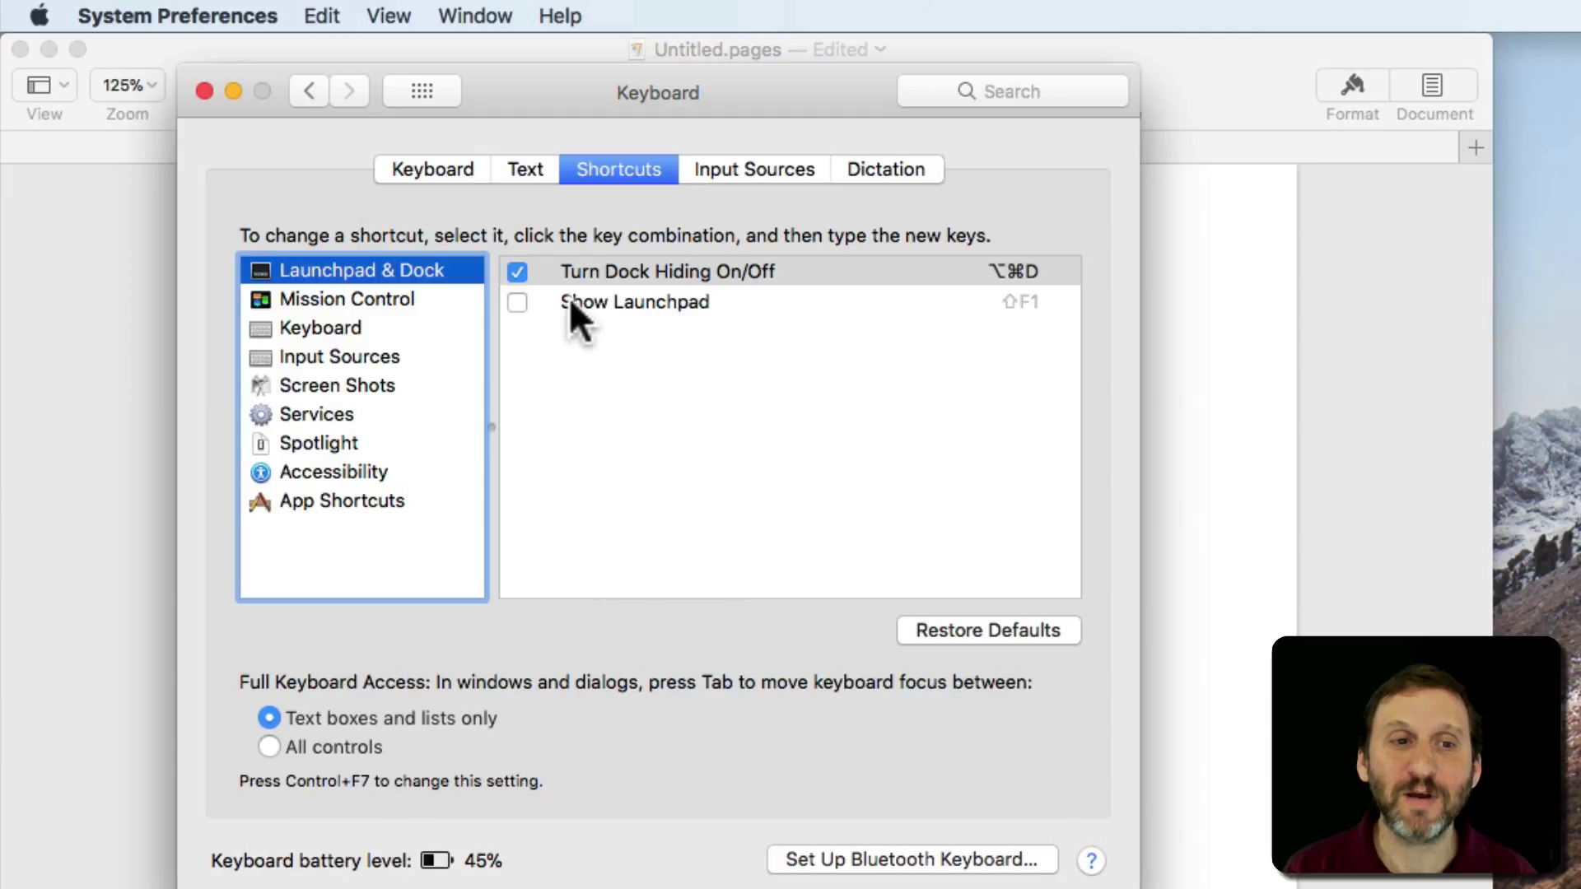
{"action": "left_click", "coordinate": [1022, 302]}
{"action": "left_click", "coordinate": [517, 302]}
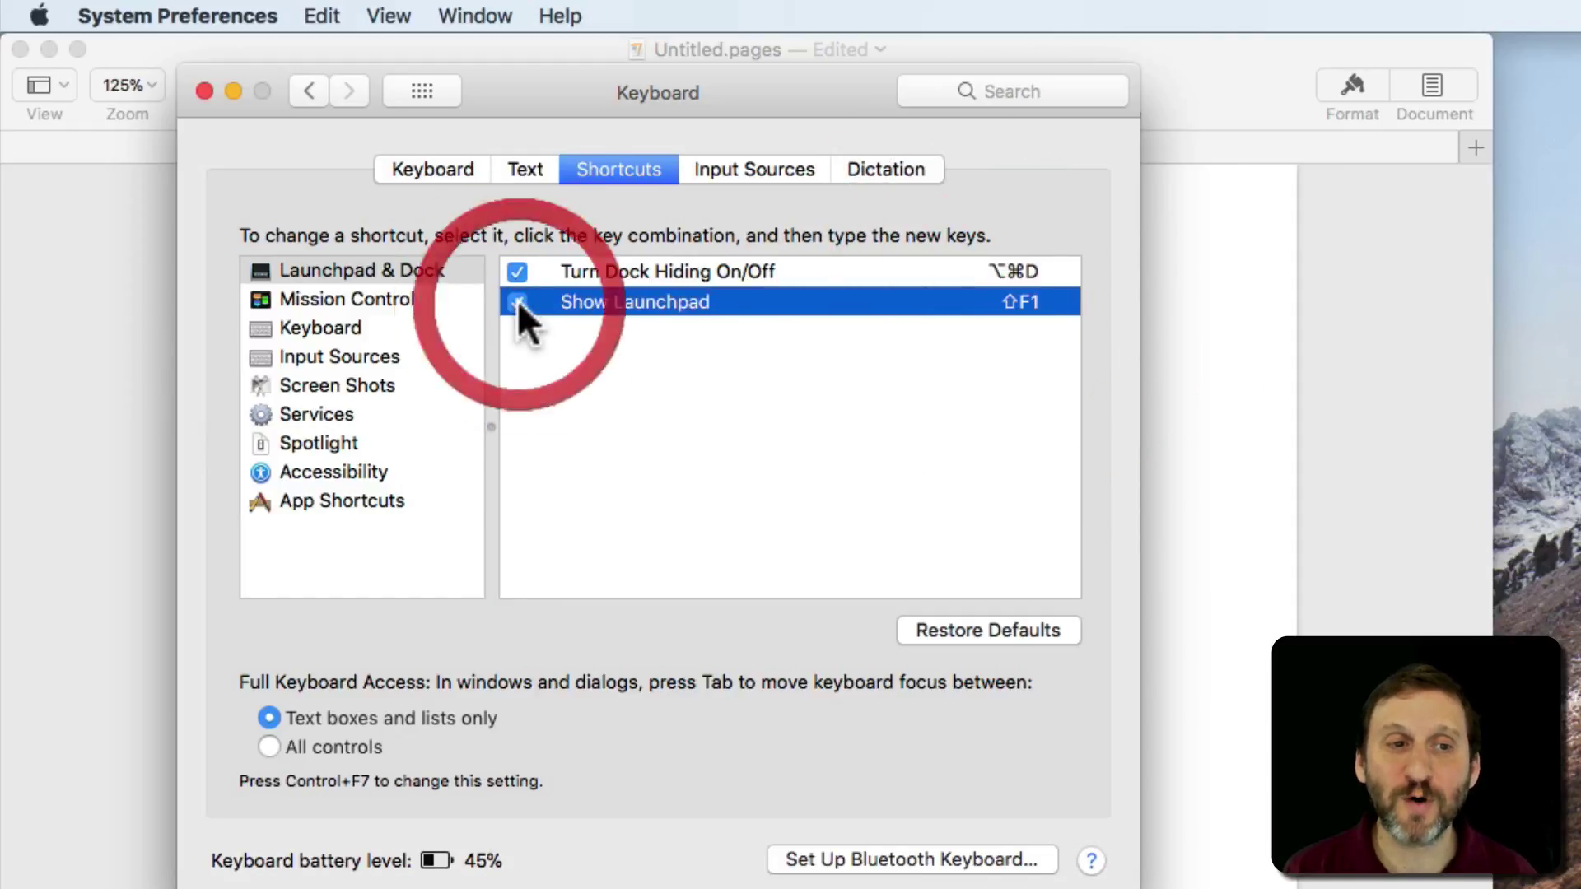
{"action": "left_click", "coordinate": [517, 302]}
{"action": "left_click", "coordinate": [517, 301]}
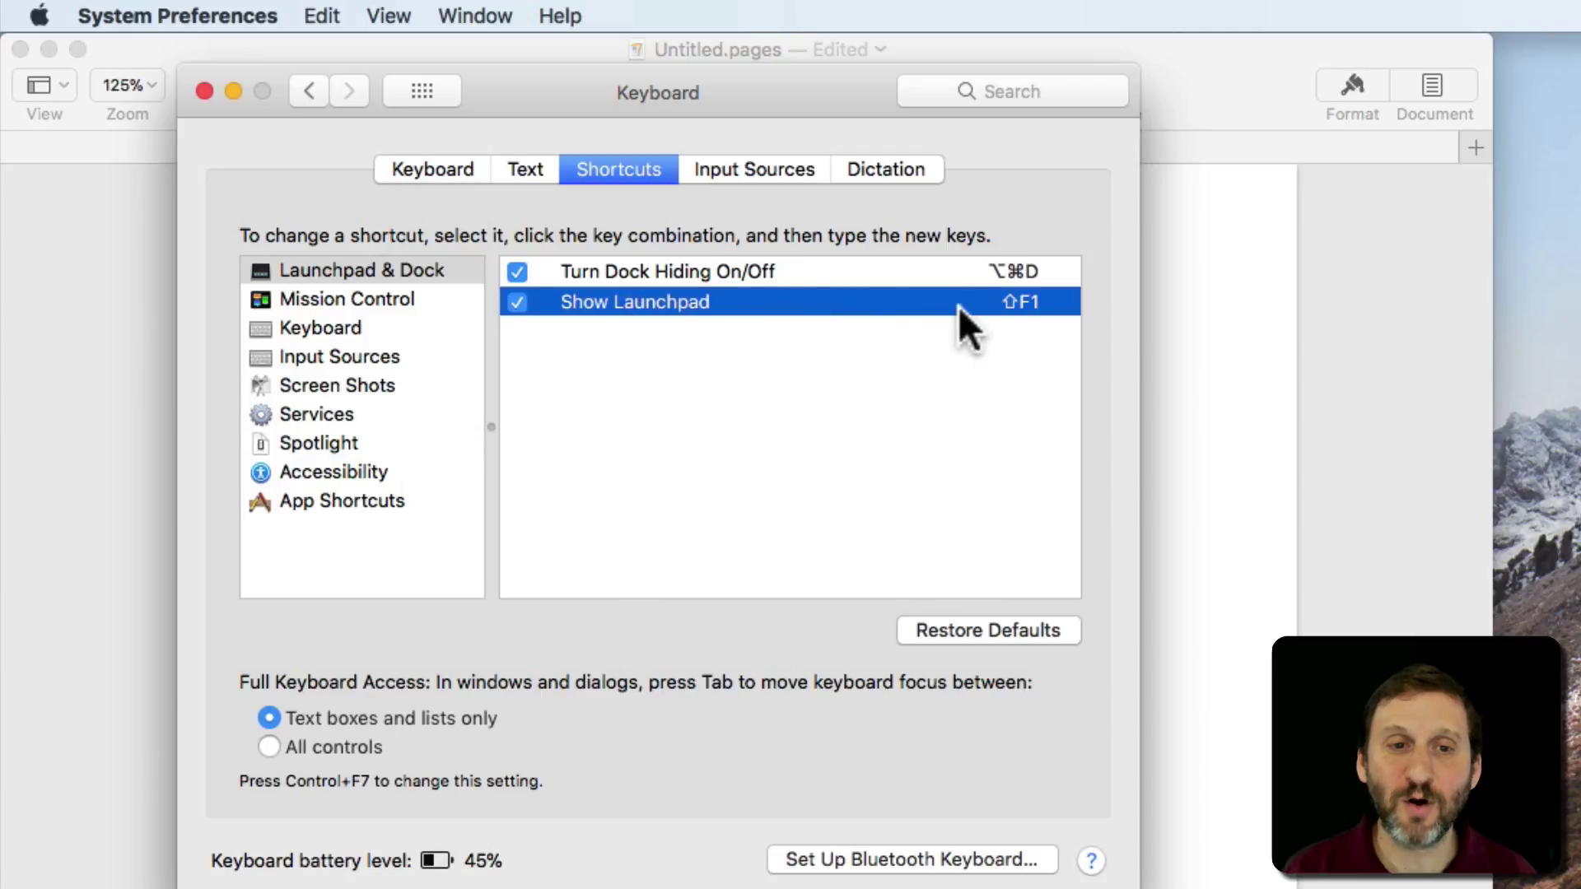
{"action": "left_click", "coordinate": [1029, 302]}
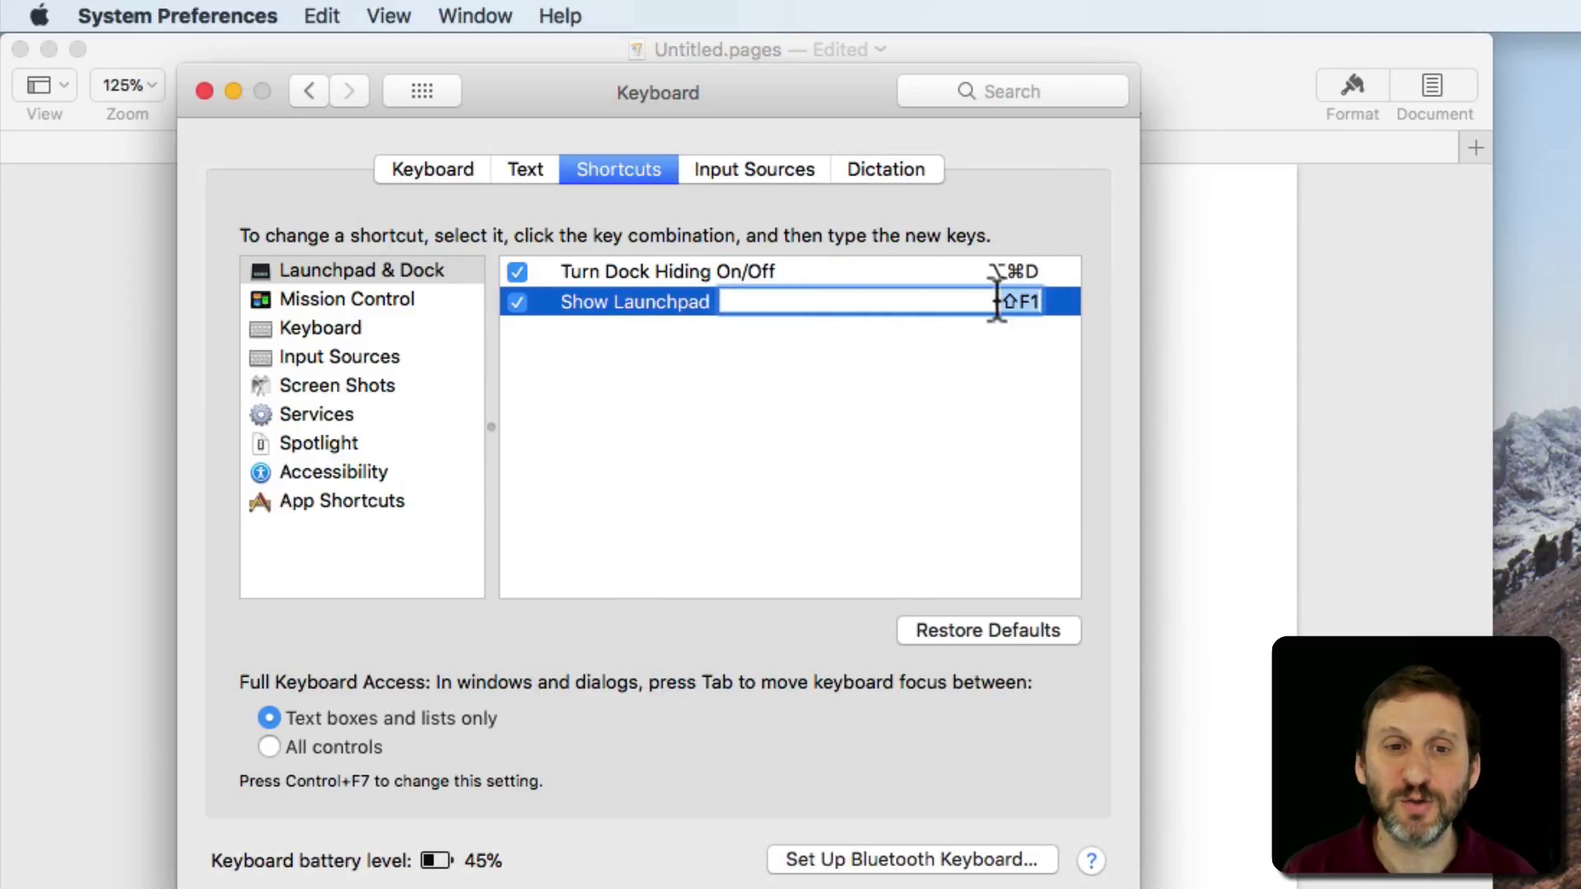
{"action": "left_click", "coordinate": [516, 301]}
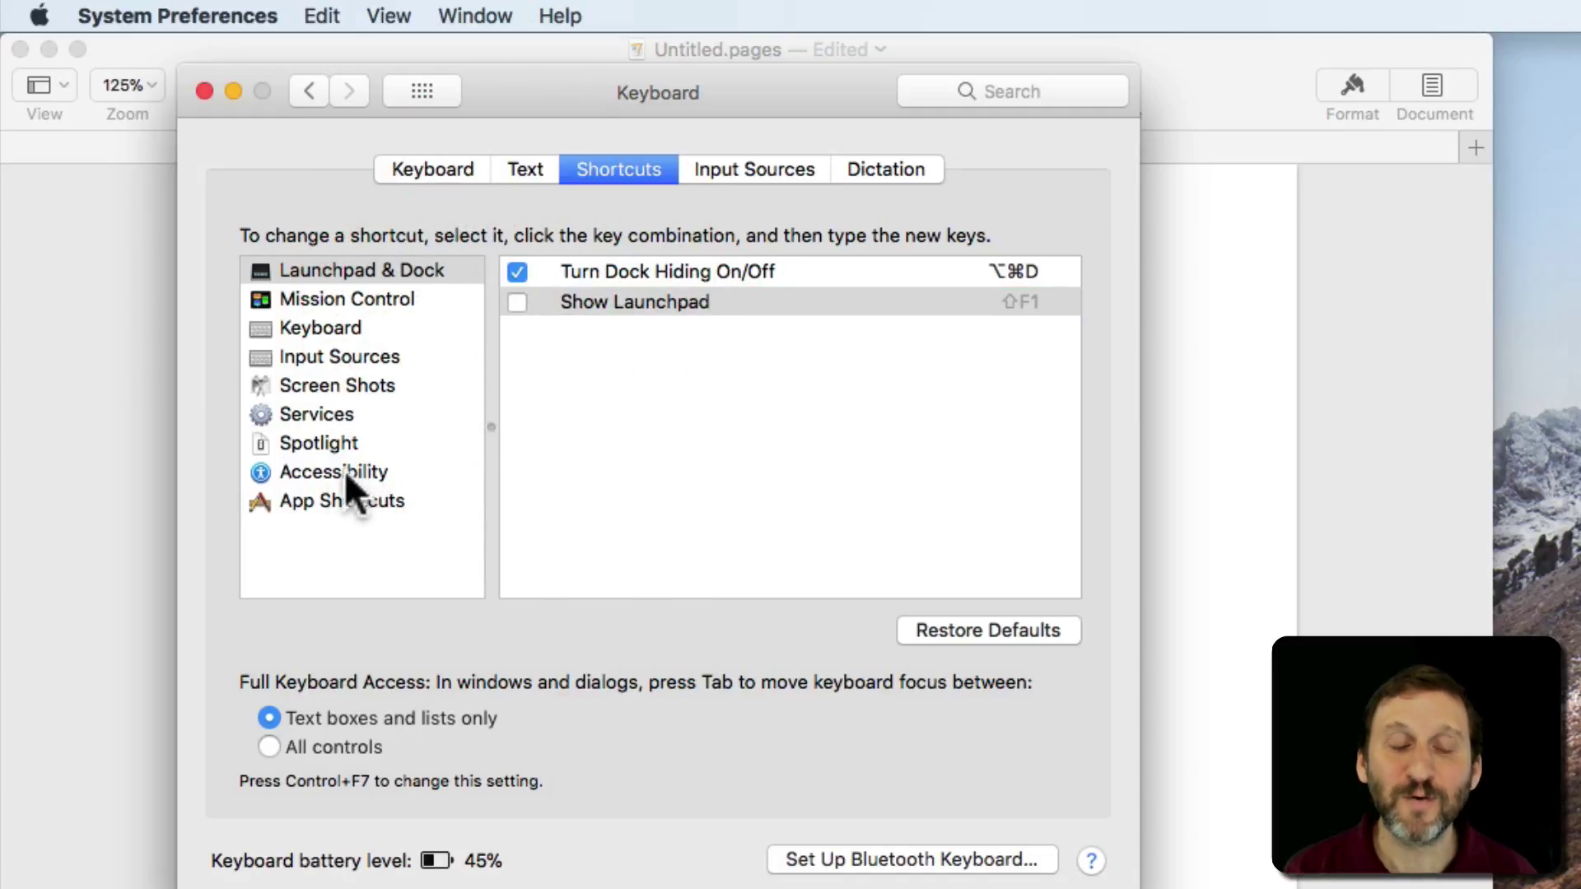
Step: Show the App Shortcuts category and look through the custom shortcuts defined for all applications and individual apps
{"action": "left_click", "coordinate": [298, 507]}
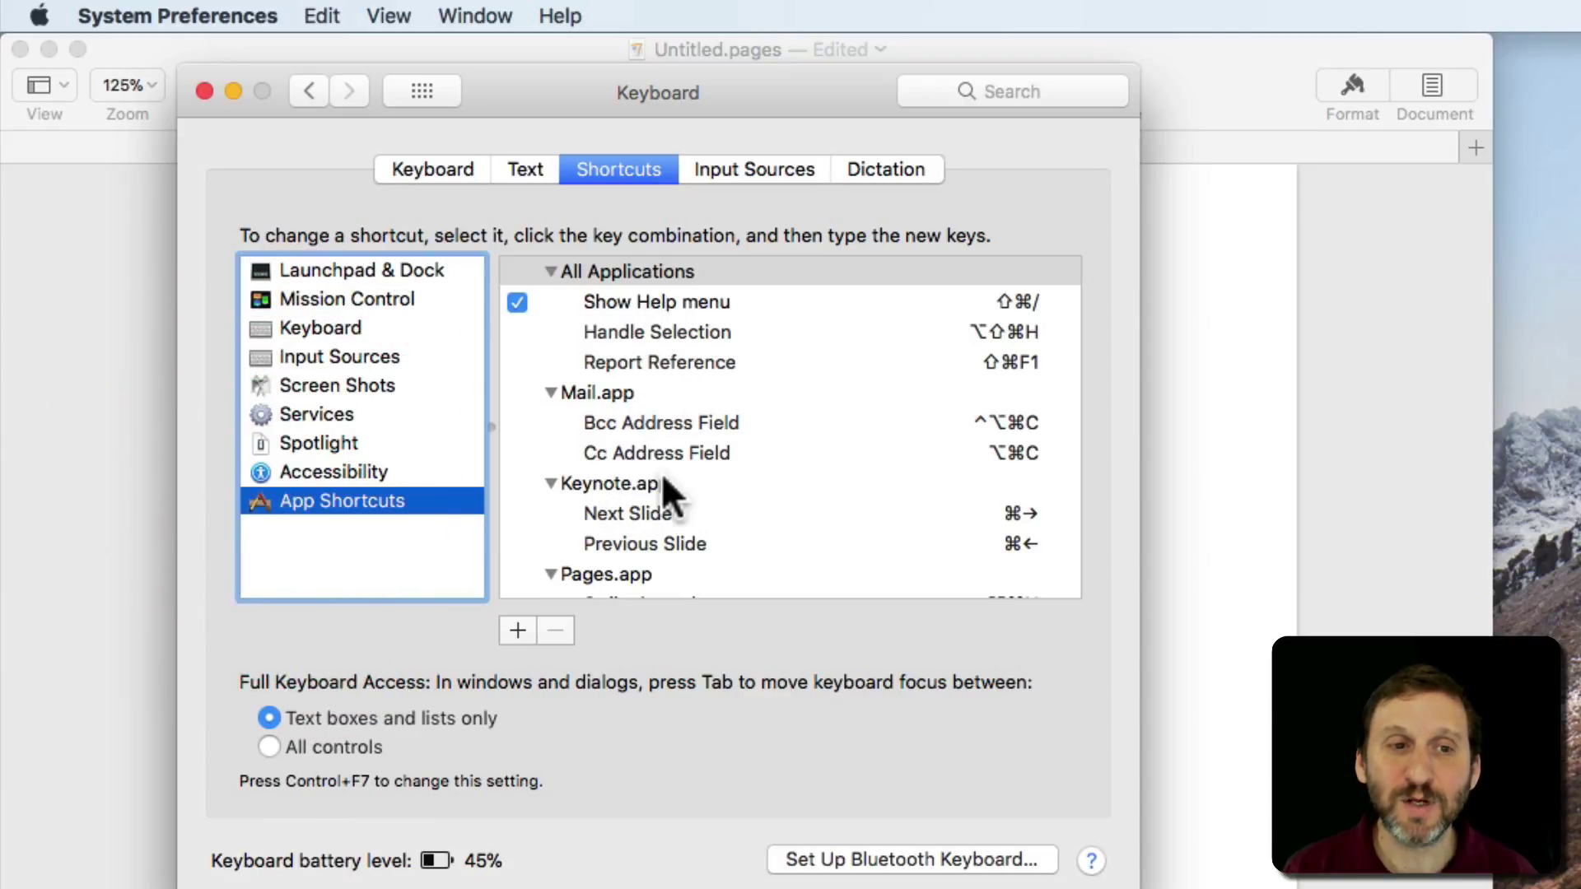
{"action": "scroll", "coordinate": [663, 481], "scroll_direction": "down", "scroll_amount": 2}
{"action": "scroll", "coordinate": [664, 481], "scroll_direction": "up", "scroll_amount": 2}
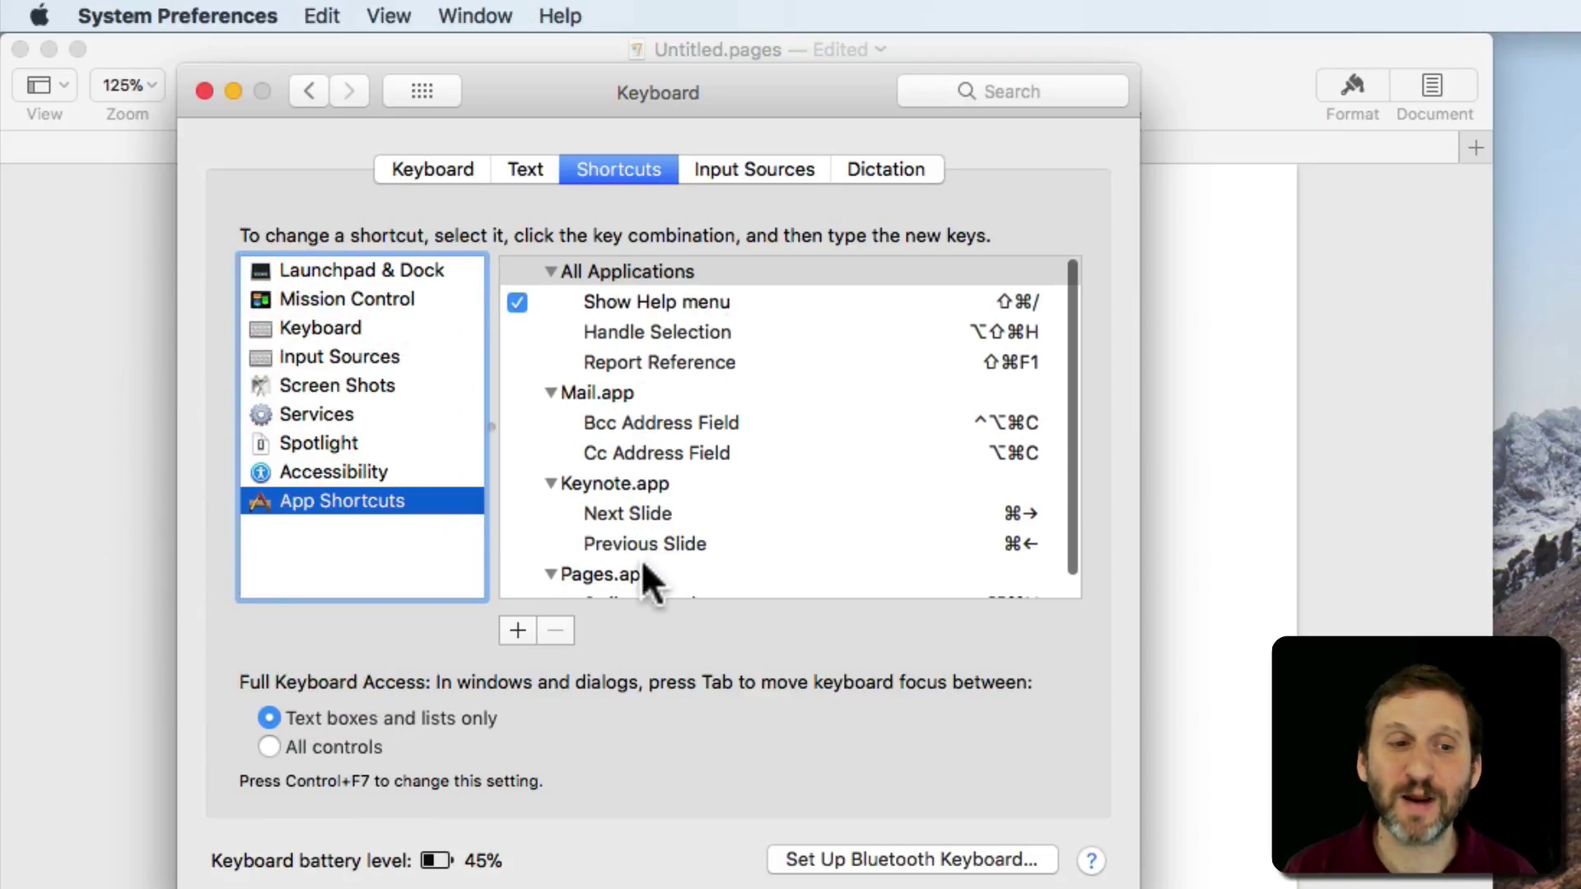
Step: Examine the application choices, menu title and keyboard shortcut settings for a new app shortcut, and cancel without adding one
{"action": "left_click", "coordinate": [511, 631]}
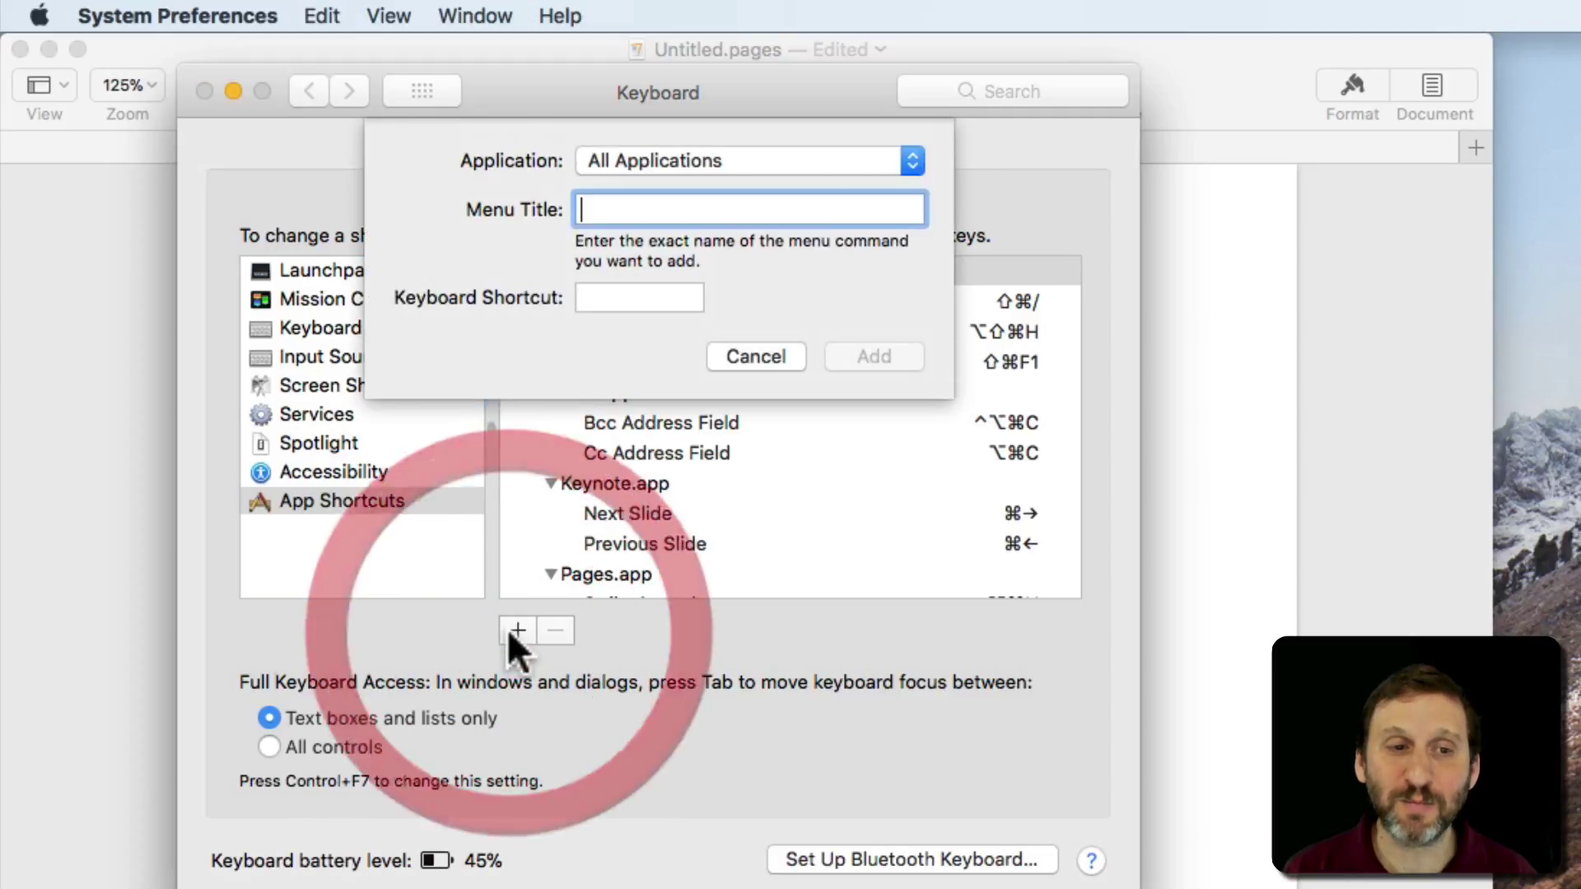
{"action": "left_click", "coordinate": [645, 162]}
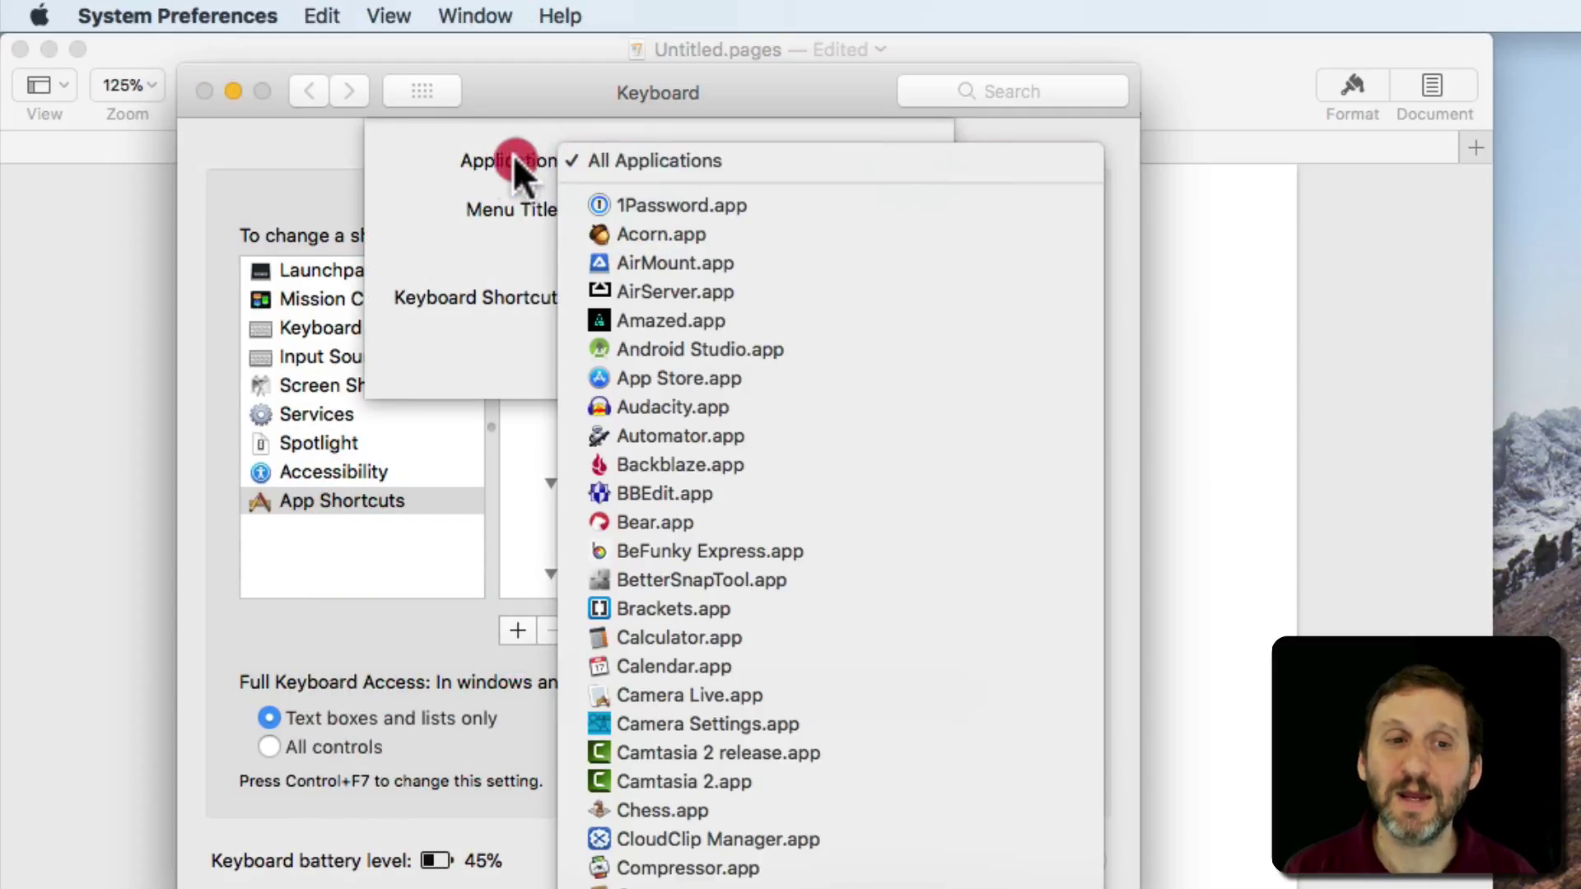
{"action": "left_click", "coordinate": [427, 155]}
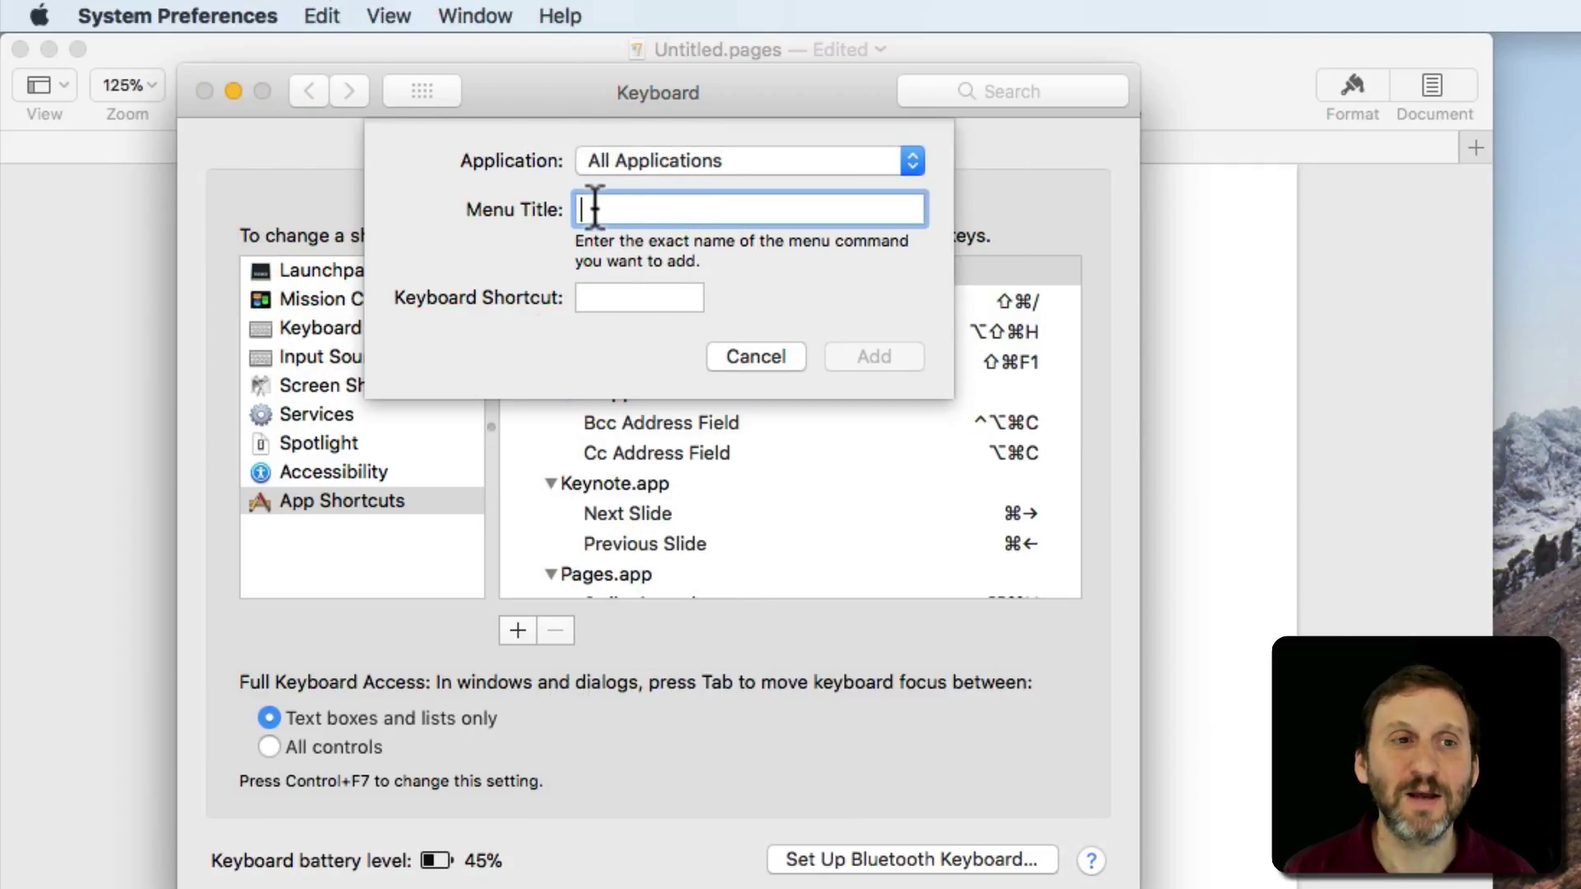
{"action": "left_click", "coordinate": [486, 18]}
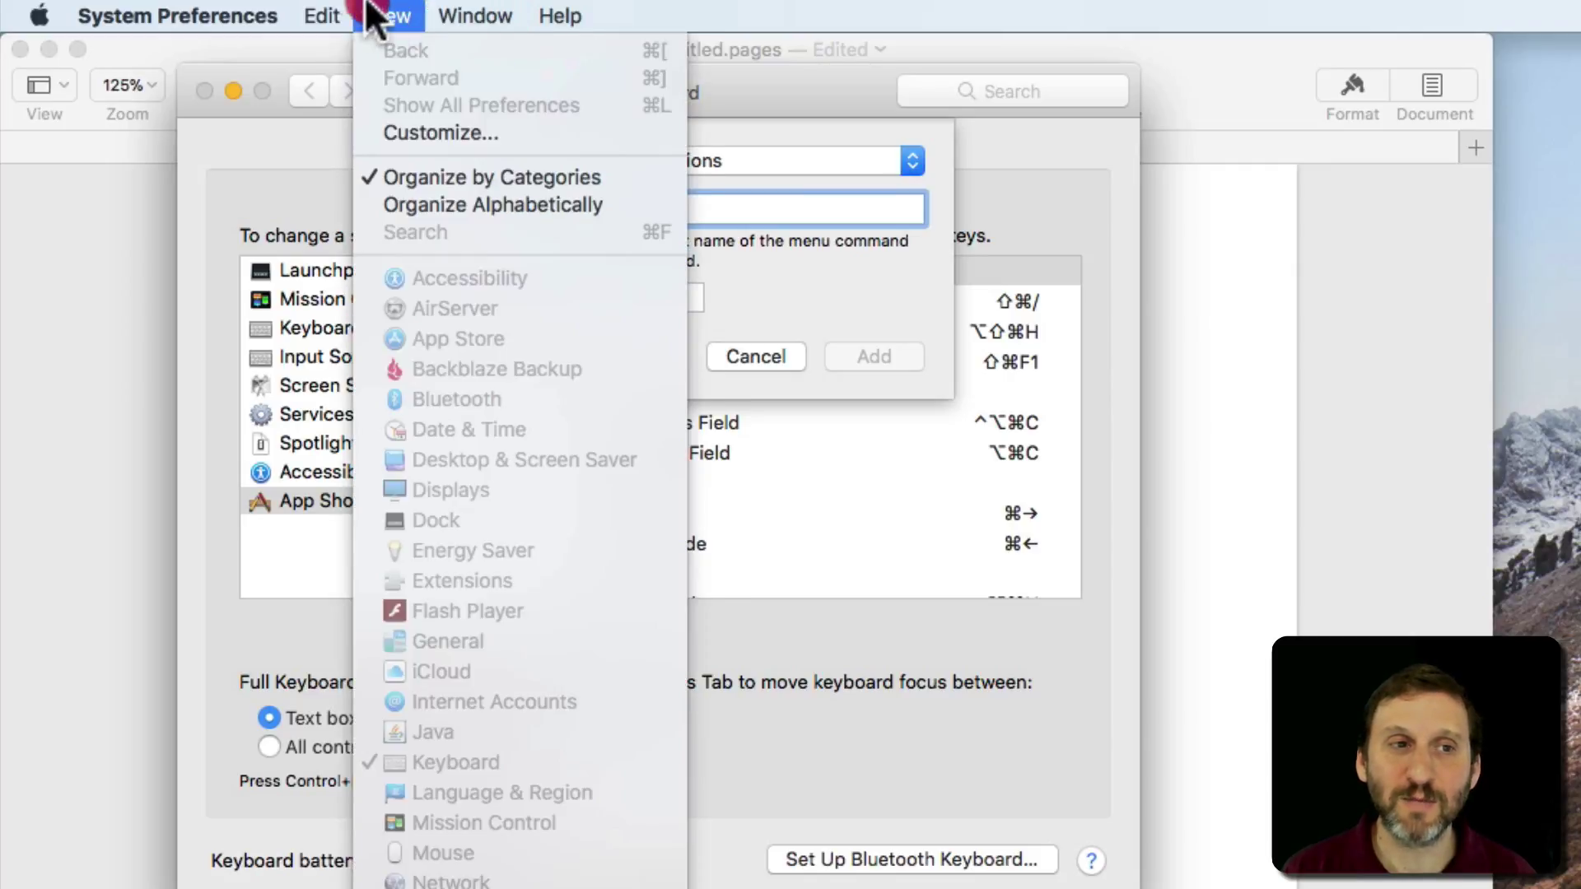
{"action": "mouse_move", "coordinate": [354, 19]}
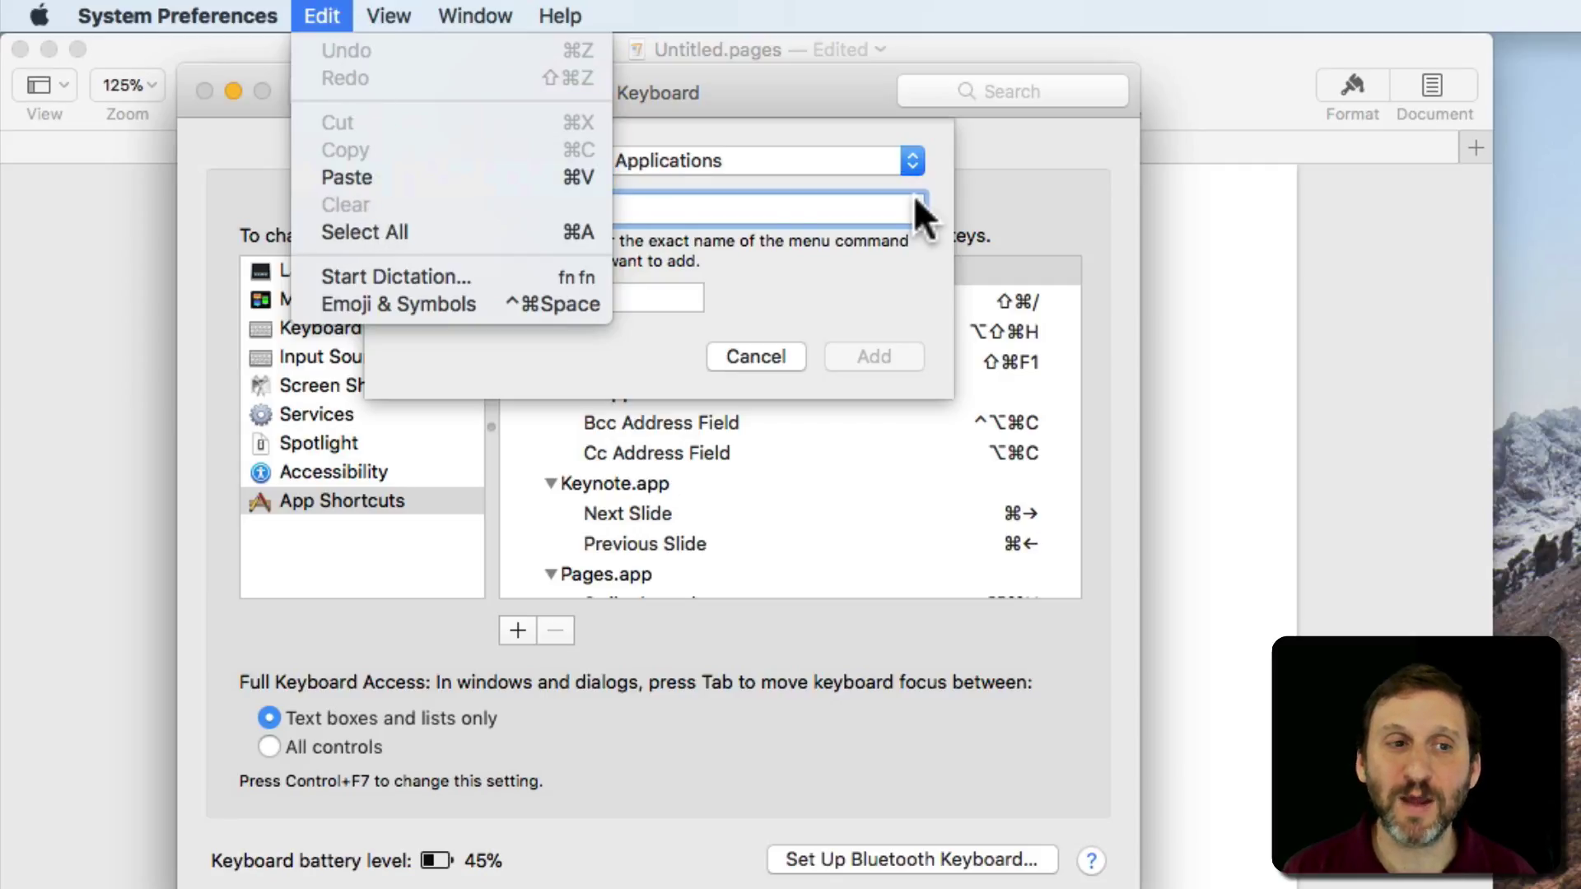
{"action": "left_click", "coordinate": [571, 194]}
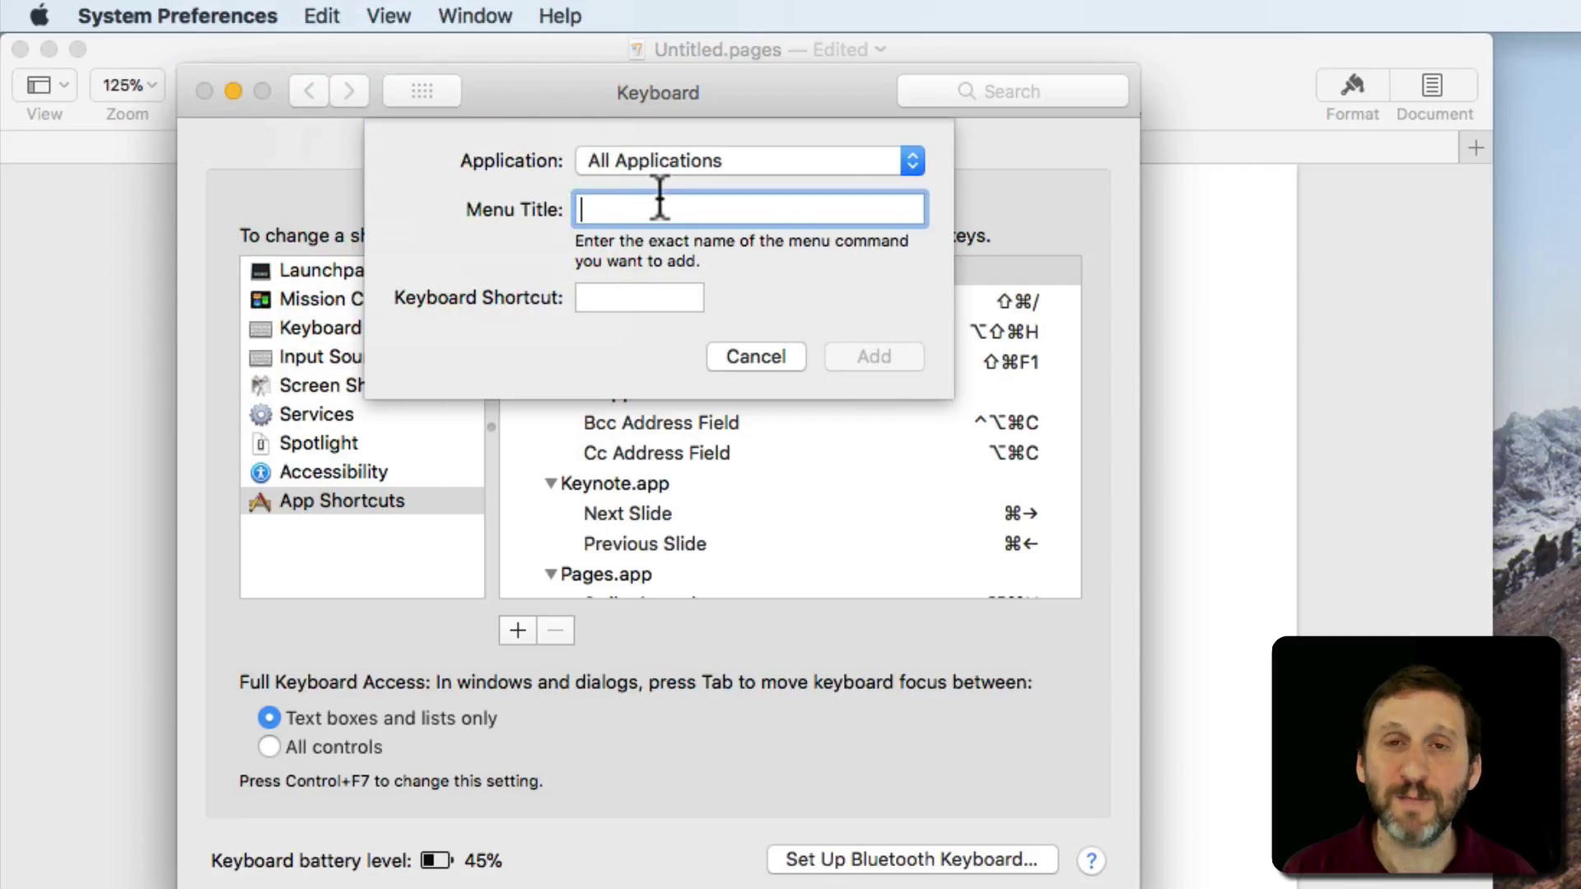
{"action": "left_click", "coordinate": [605, 296]}
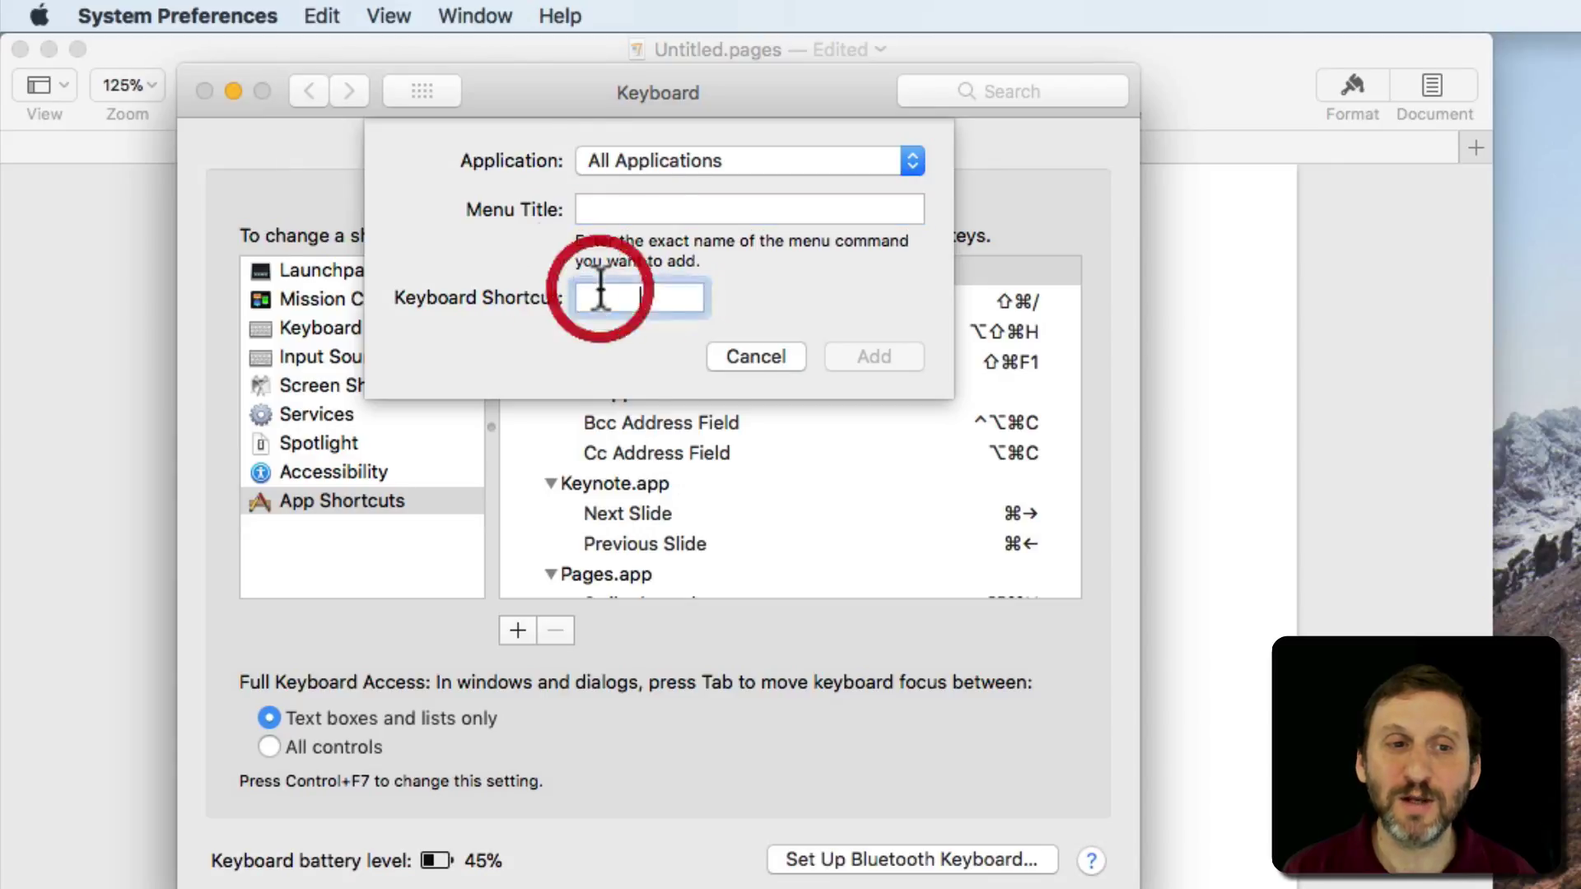
{"action": "left_click", "coordinate": [741, 356]}
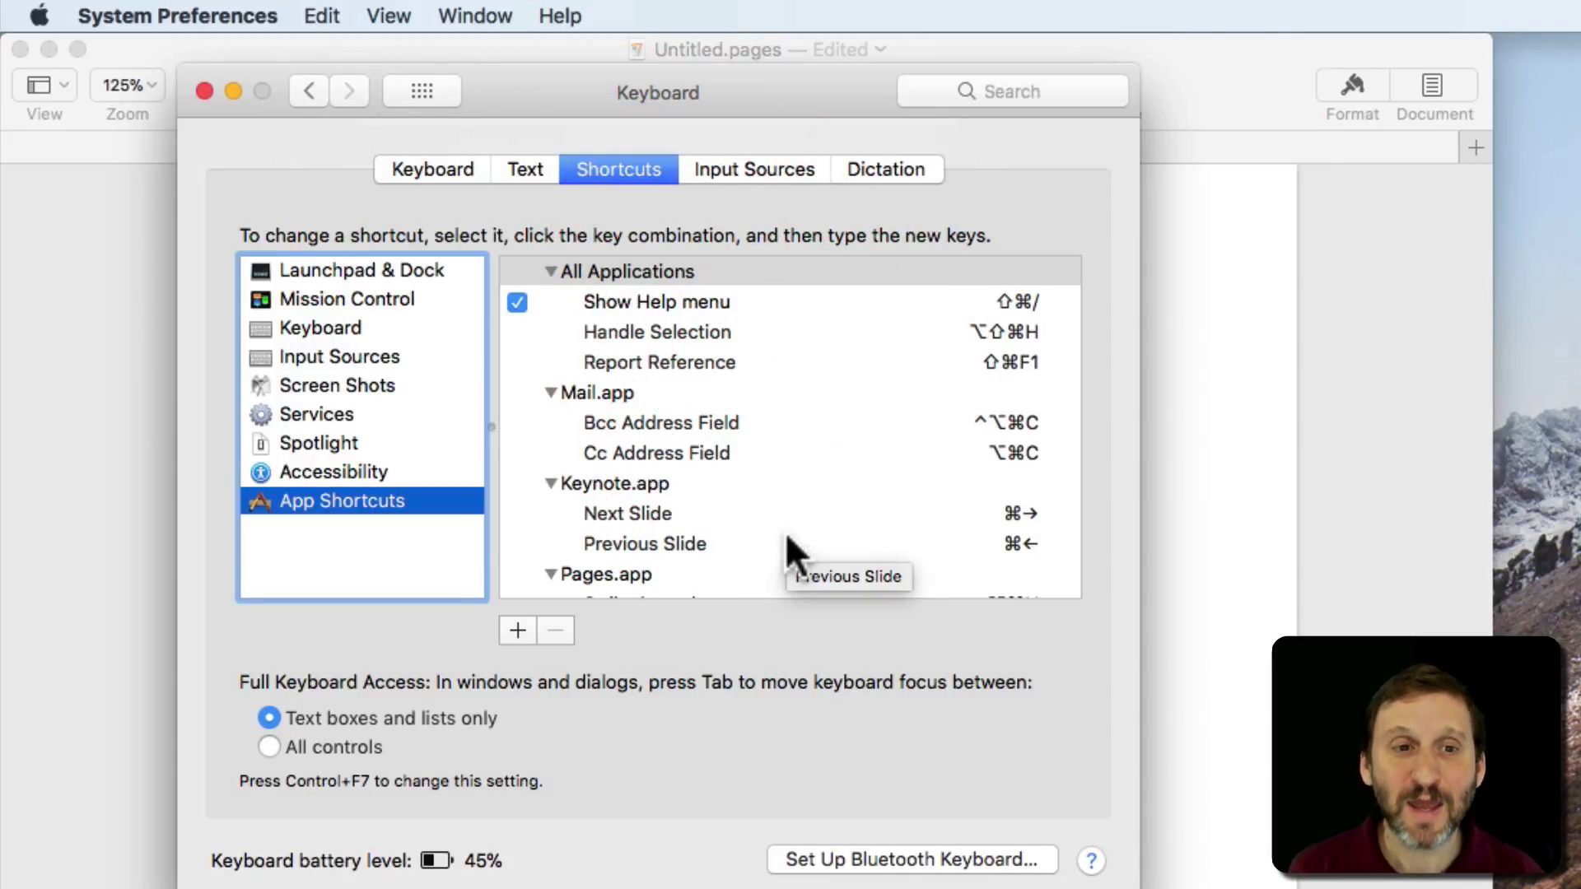
Step: Switch to Pages and examine which view commands have keyboard shortcuts and which, such as Hide Tab Bar, have none
{"action": "left_click", "coordinate": [1245, 97]}
{"action": "left_click", "coordinate": [582, 16]}
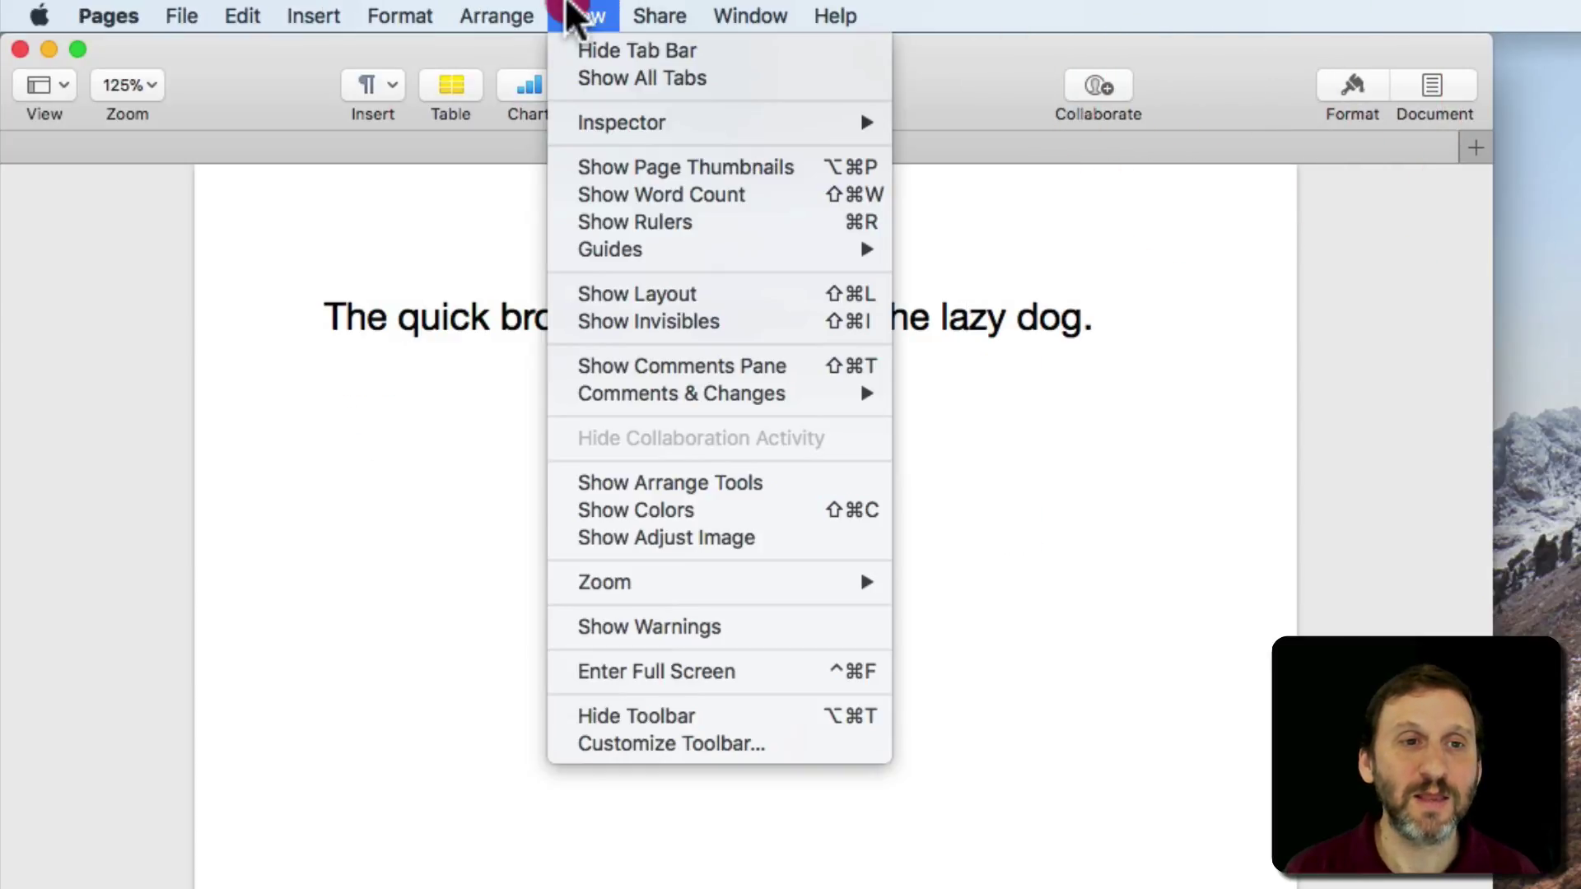
{"action": "left_click", "coordinate": [576, 12]}
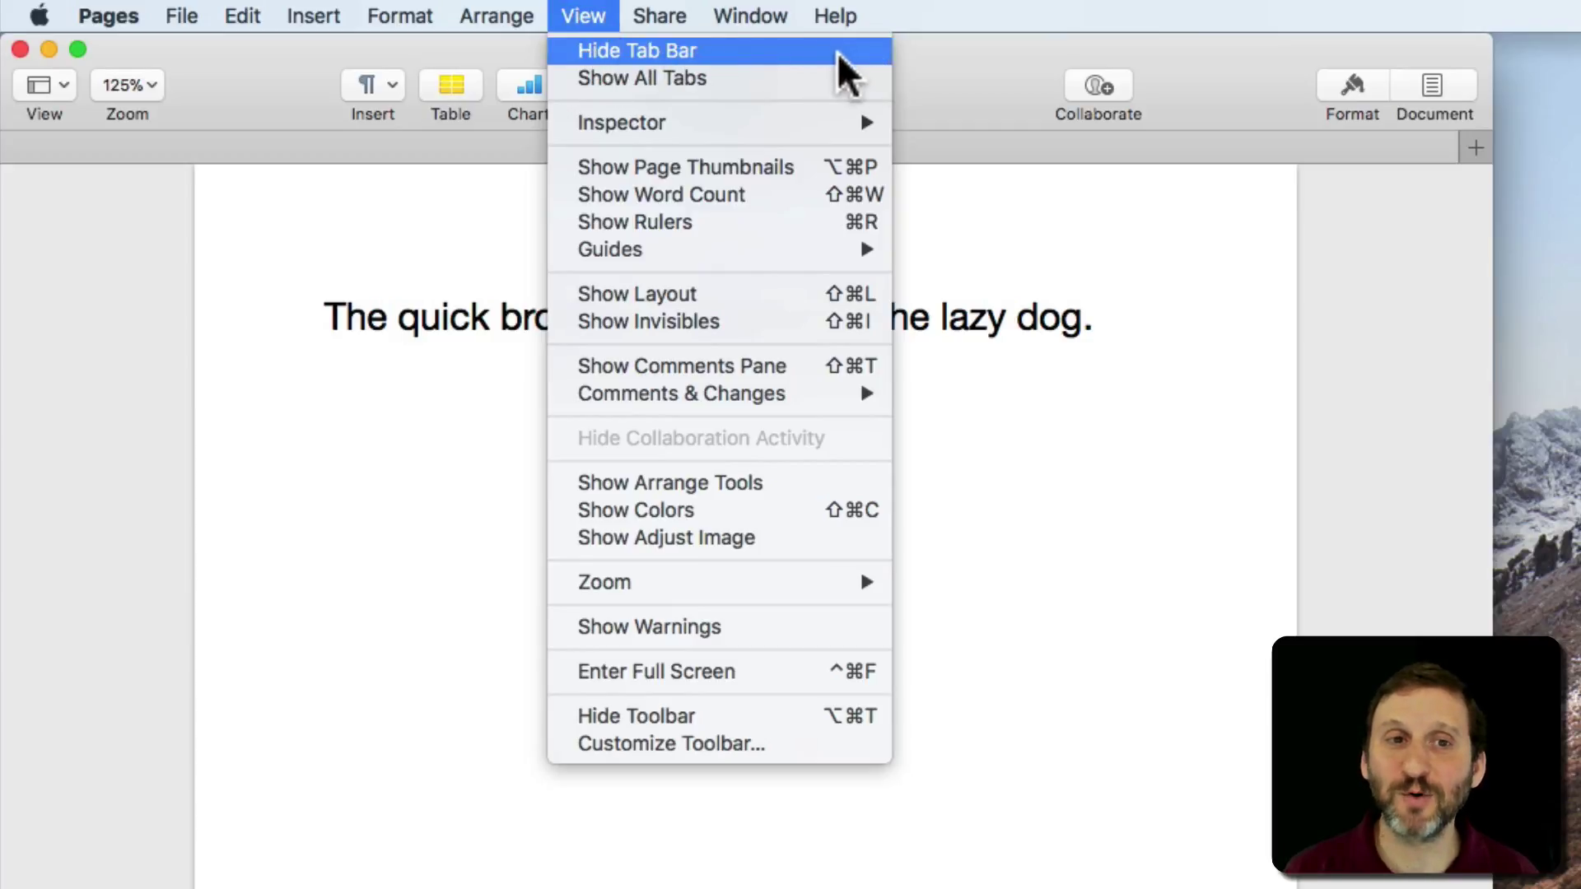
{"action": "left_click", "coordinate": [572, 12]}
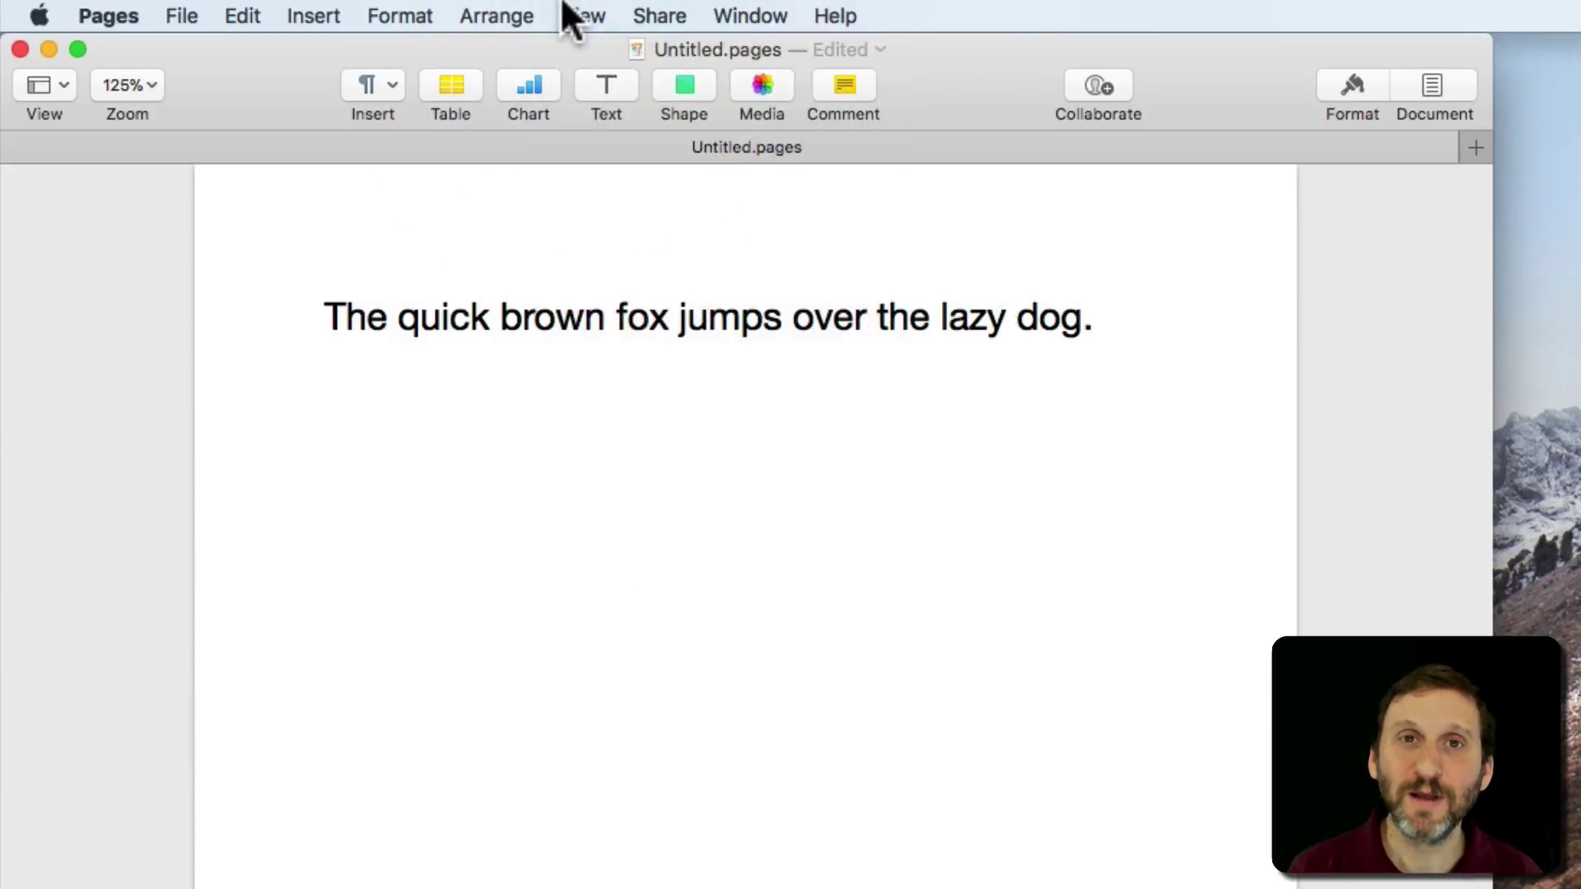